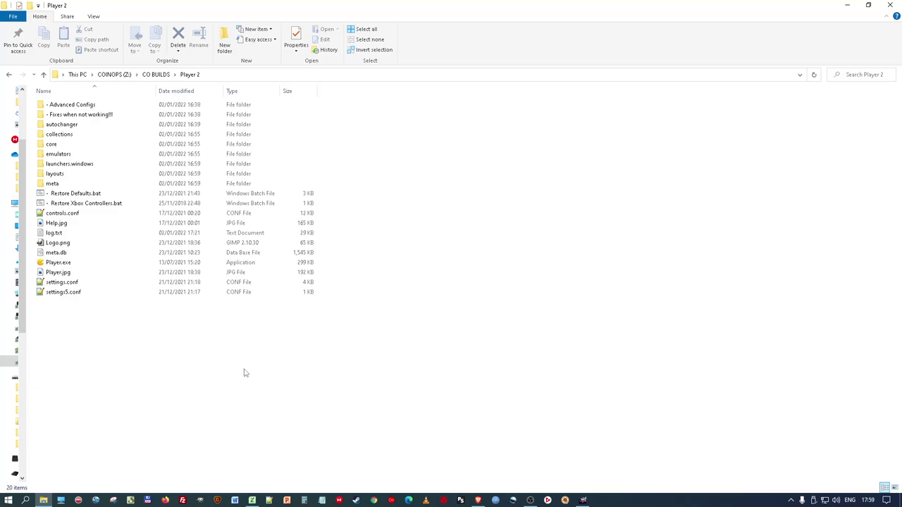
# Step: Launch Player.exe from the Player 2 folder and add the game 1941 to the favourites
pyautogui.doubleClick(63, 266)
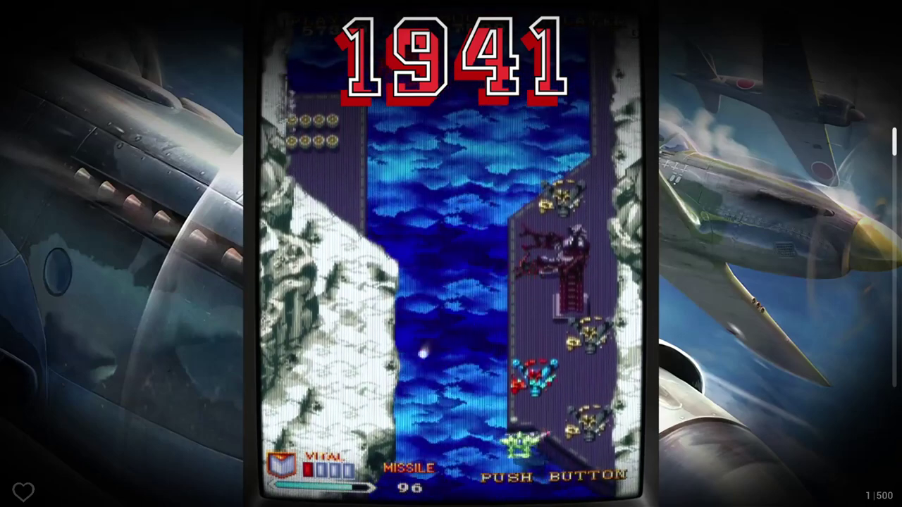
pyautogui.press('Left')
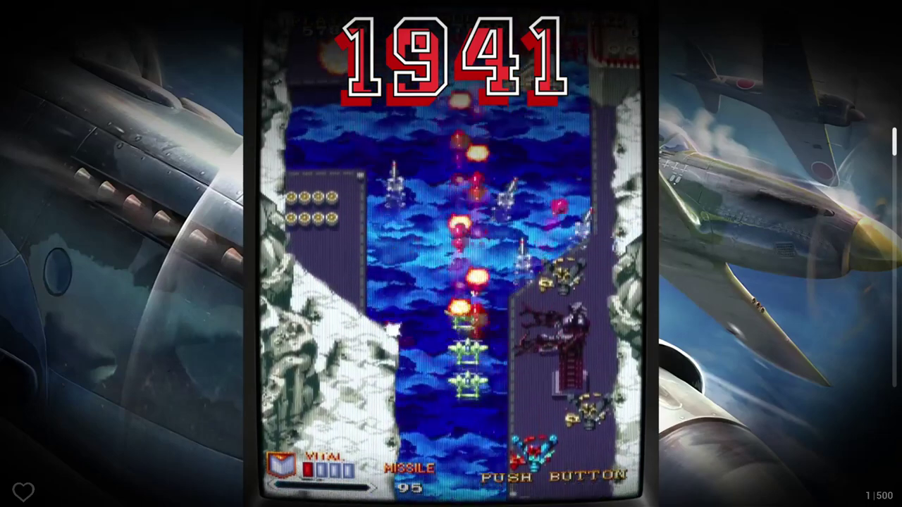
pyautogui.press('Up')
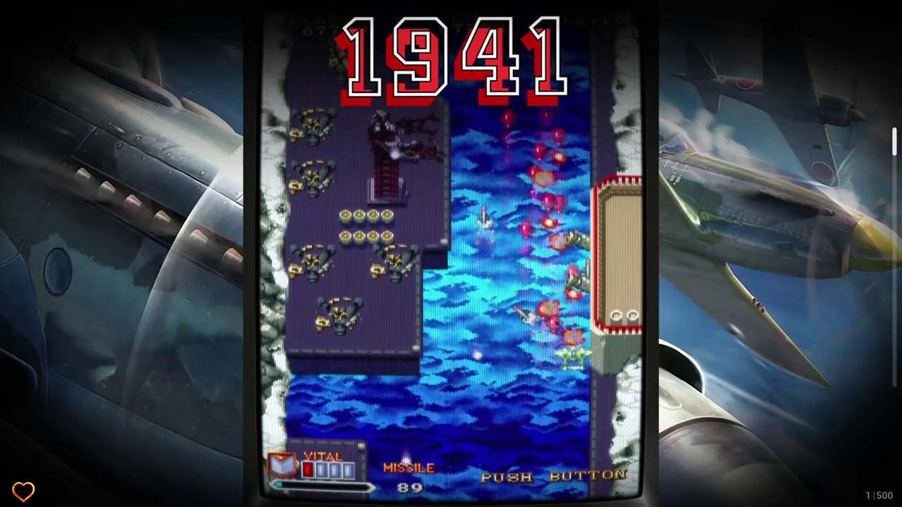
# Step: Show only the favourite games and browse past 1944 and back to 1941
pyautogui.press('f')
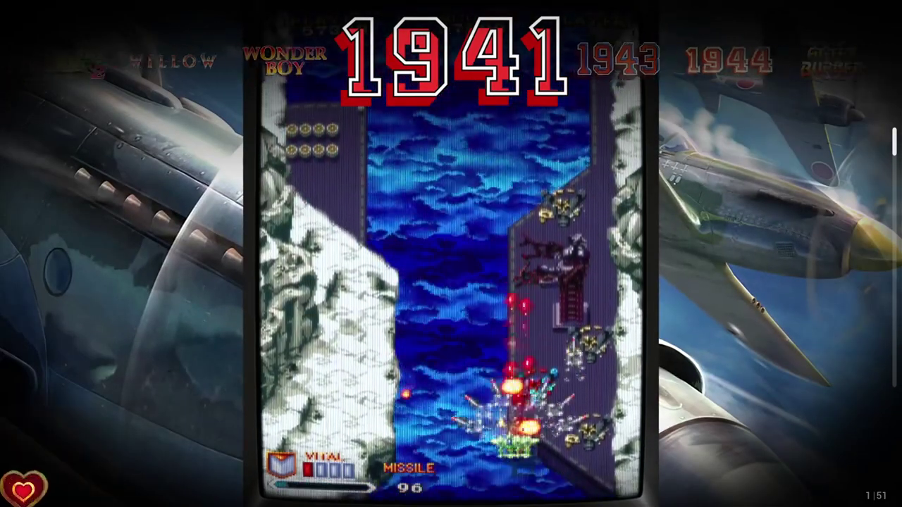
pyautogui.press('Right')
pyautogui.press('Right')
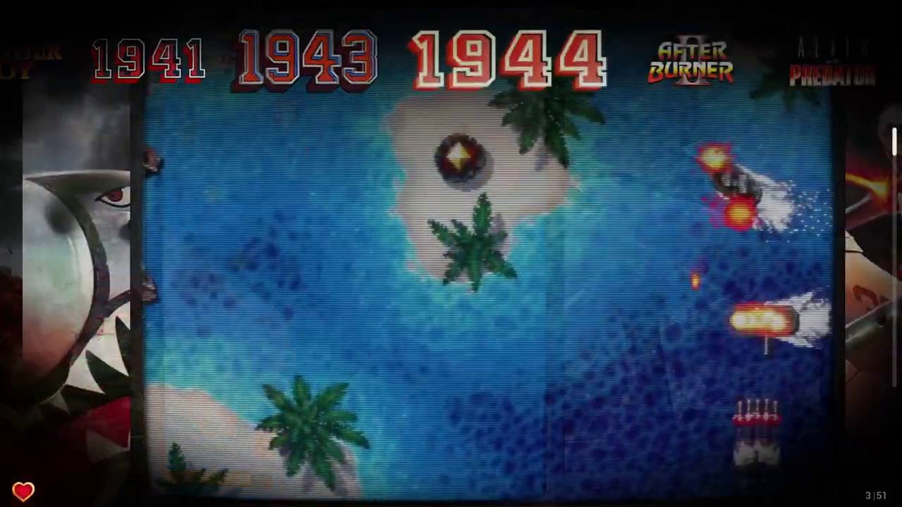
pyautogui.press('Right')
pyautogui.press('Left')
pyautogui.press('Left')
pyautogui.press('Left')
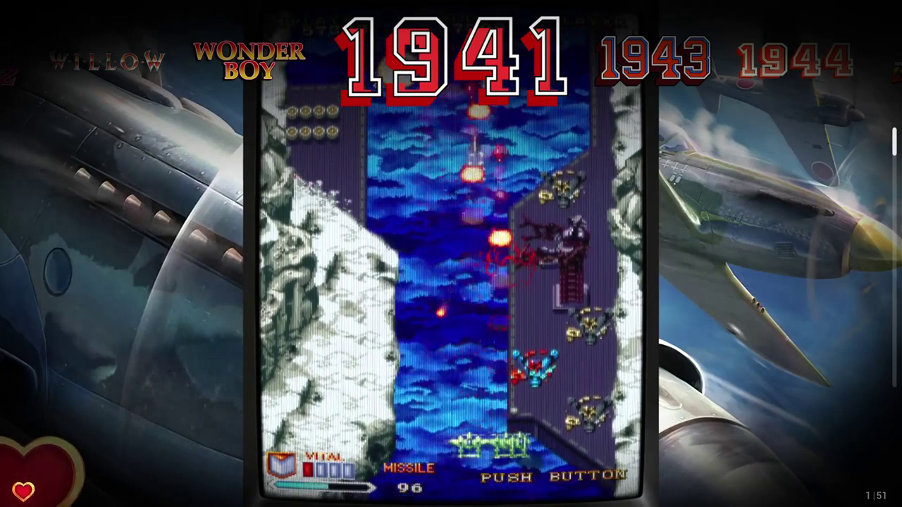
# Step: Remove 1941 from the favourites and return to the full game list
pyautogui.press('Right')
pyautogui.press('Right')
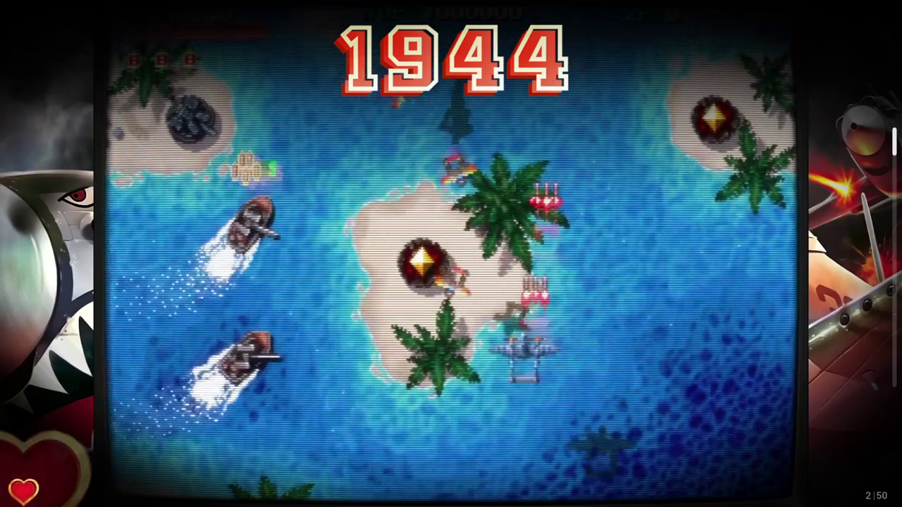
pyautogui.press('Left')
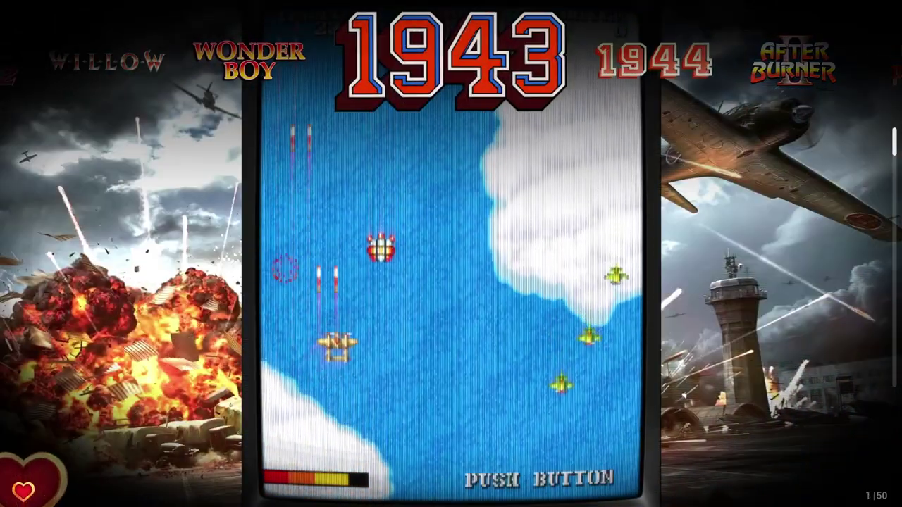
pyautogui.press('Down')
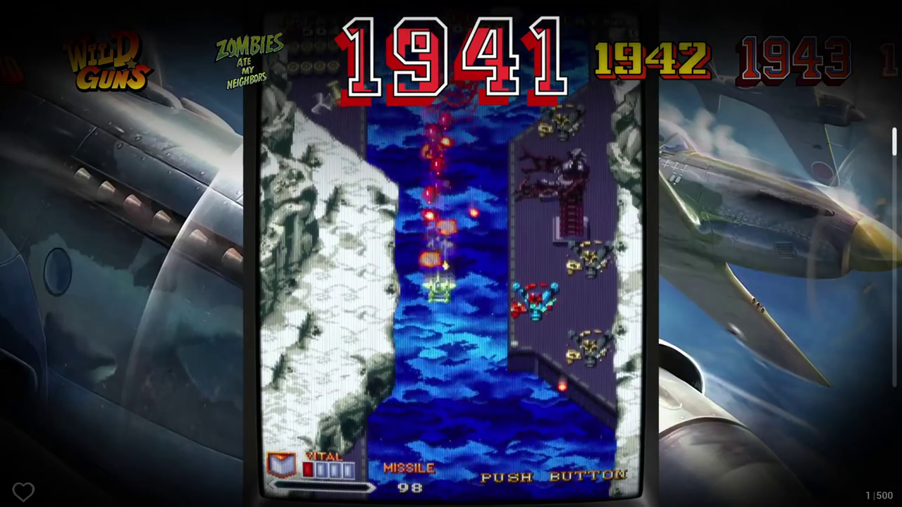
# Step: Browse the full game list one title at a time from 1941 to APB All-Points Bulletin
pyautogui.press('Right')
pyautogui.press('Right')
pyautogui.press('Right')
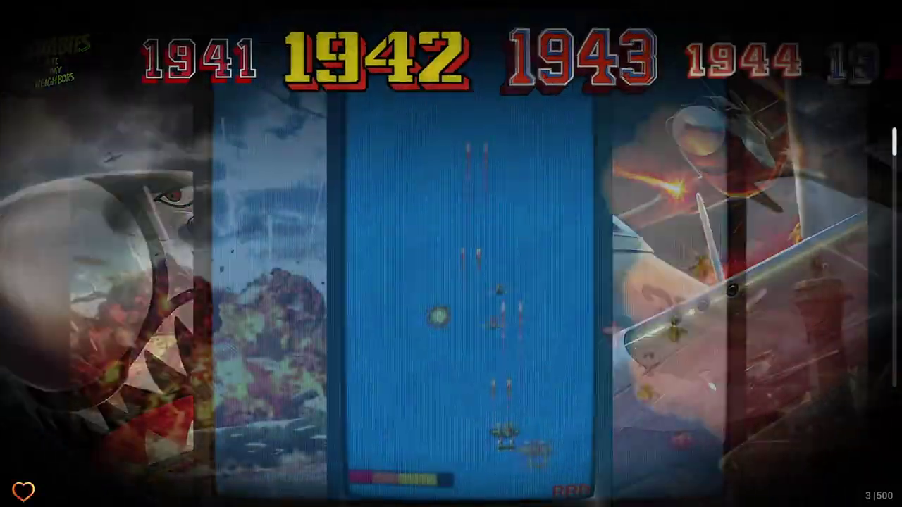
pyautogui.press('Right')
pyautogui.press('Right')
pyautogui.press('Right')
pyautogui.press('Right')
pyautogui.press('Right')
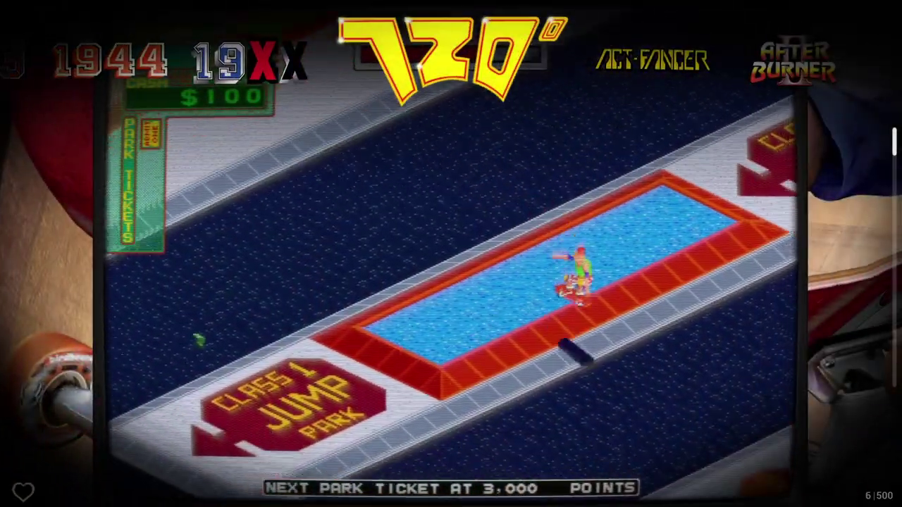
pyautogui.press('Right')
pyautogui.press('Right')
pyautogui.press('Right')
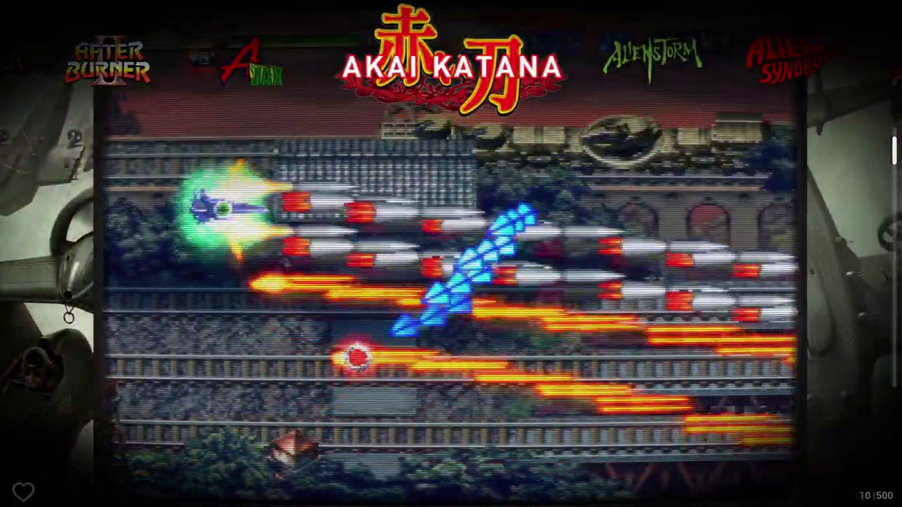
pyautogui.press('Right')
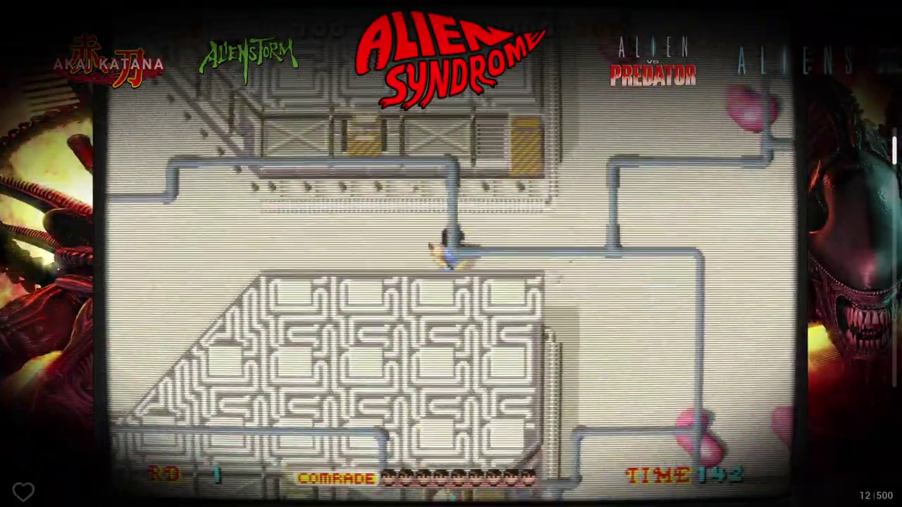
pyautogui.press('Right')
pyautogui.press('Right')
pyautogui.press('Right')
pyautogui.press('Right')
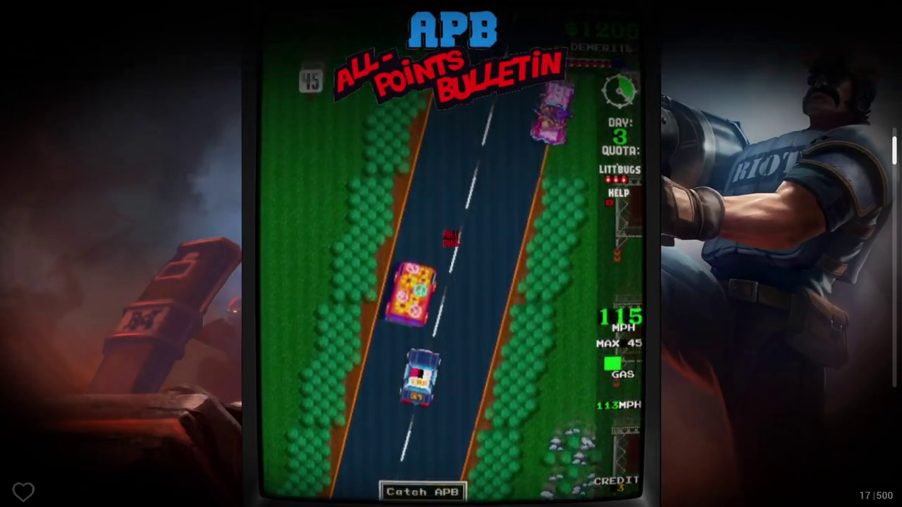
# Step: Skip ahead through the full game list by initial letter to the games starting with S
pyautogui.press('pagedown')
pyautogui.press('pagedown')
pyautogui.press('pagedown')
pyautogui.press('pagedown')
pyautogui.press('pagedown')
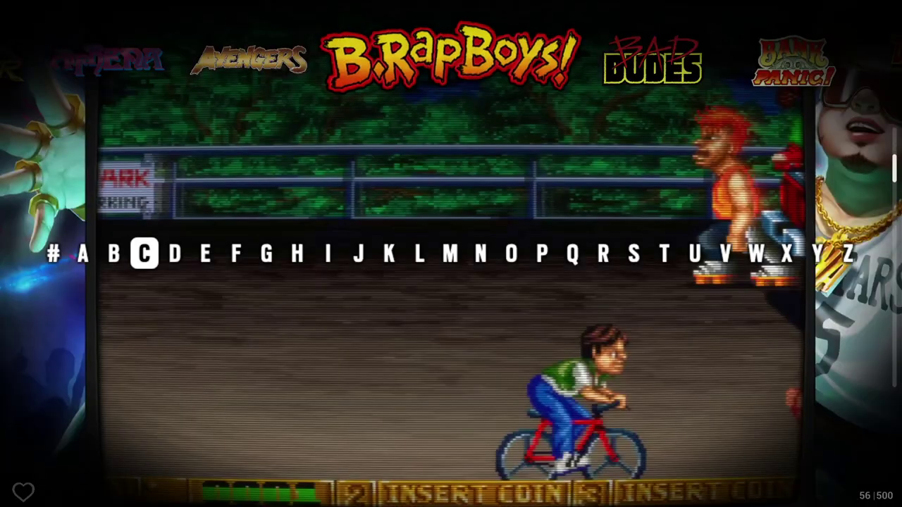
pyautogui.press('pagedown')
pyautogui.press('pagedown')
pyautogui.press('pagedown')
pyautogui.press('pagedown')
pyautogui.press('pagedown')
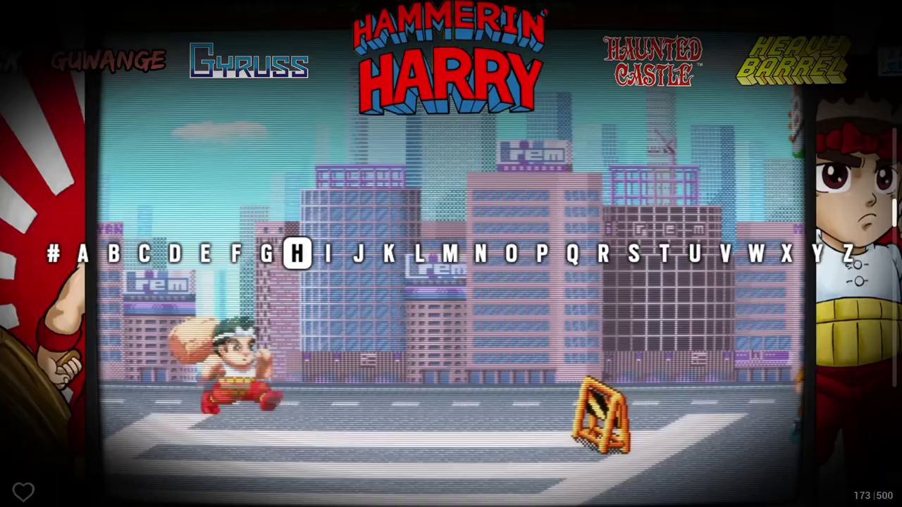
pyautogui.press('pagedown')
pyautogui.press('pagedown')
pyautogui.press('pagedown')
pyautogui.press('pagedown')
pyautogui.press('pagedown')
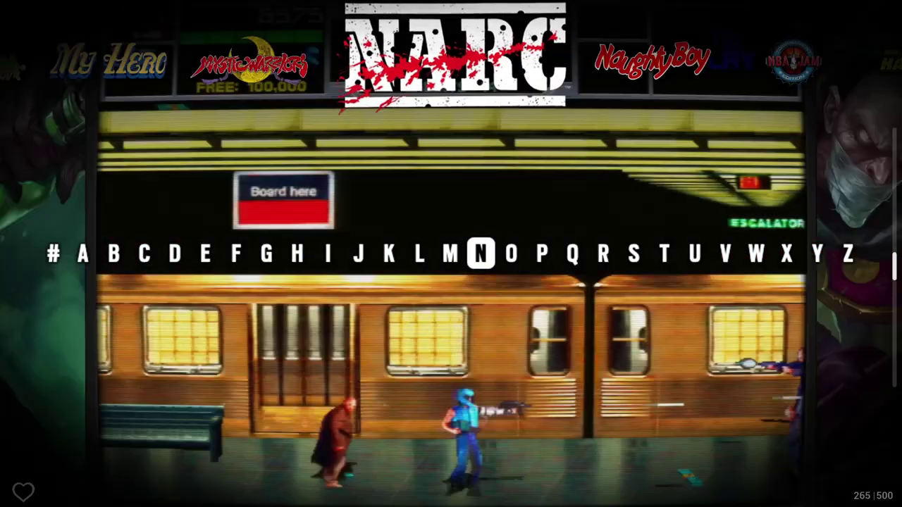
pyautogui.press('pagedown')
pyautogui.press('pagedown')
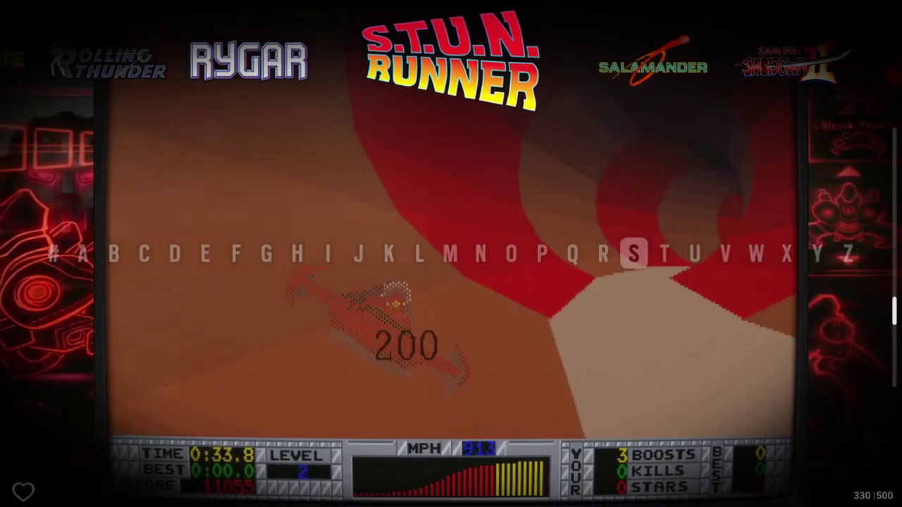
# Step: Browse the games starting with S one title at a time to Solomon's Key
pyautogui.press('Right')
pyautogui.press('Right')
pyautogui.press('Right')
pyautogui.press('Right')
pyautogui.press('Right')
pyautogui.press('Right')
pyautogui.press('Right')
pyautogui.press('Right')
pyautogui.press('Right')
pyautogui.press('Right')
pyautogui.press('Right')
pyautogui.press('Right')
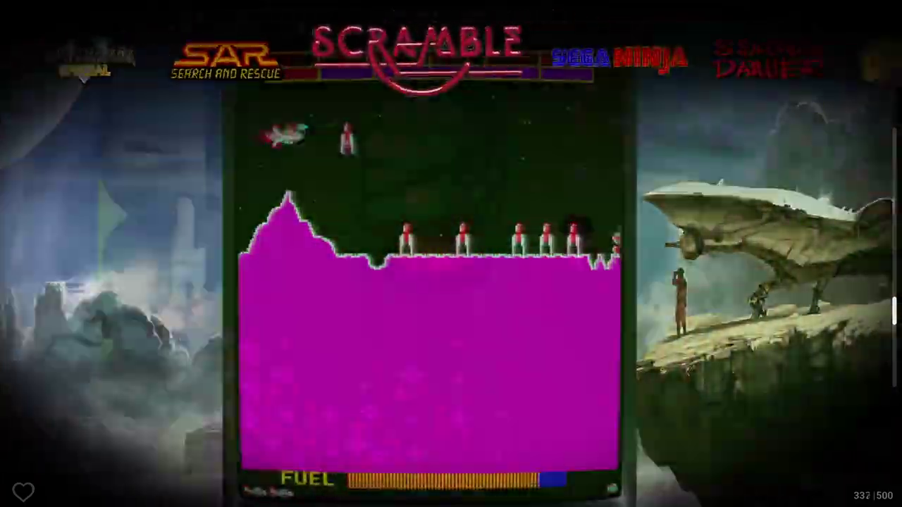
pyautogui.press('Right')
pyautogui.press('Right')
pyautogui.press('Right')
pyautogui.press('Right')
pyautogui.press('Right')
pyautogui.press('Right')
pyautogui.press('Right')
pyautogui.press('Right')
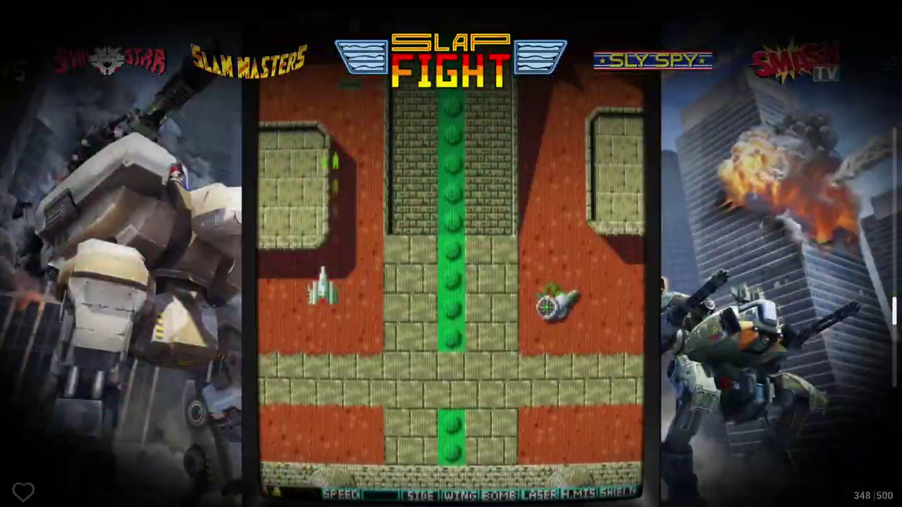
pyautogui.press('Left')
pyautogui.press('Left')
pyautogui.press('Left')
pyautogui.press('Right')
pyautogui.press('Right')
pyautogui.press('Right')
pyautogui.press('Right')
pyautogui.press('Right')
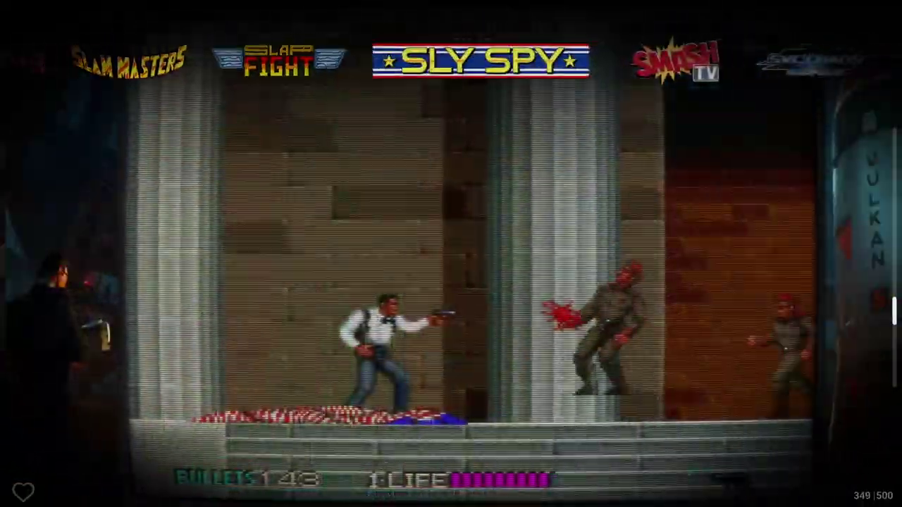
pyautogui.press('Right')
pyautogui.press('Right')
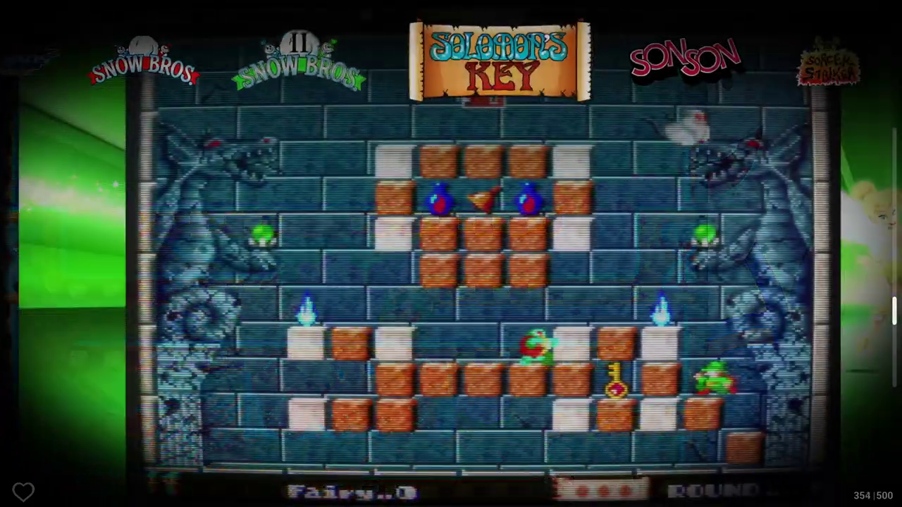
# Step: Skip ahead by initial letter from S to the games starting with W
pyautogui.press('pagedown')
pyautogui.press('pagedown')
pyautogui.press('pagedown')
pyautogui.press('pagedown')
pyautogui.press('pagedown')
pyautogui.press('pagedown')
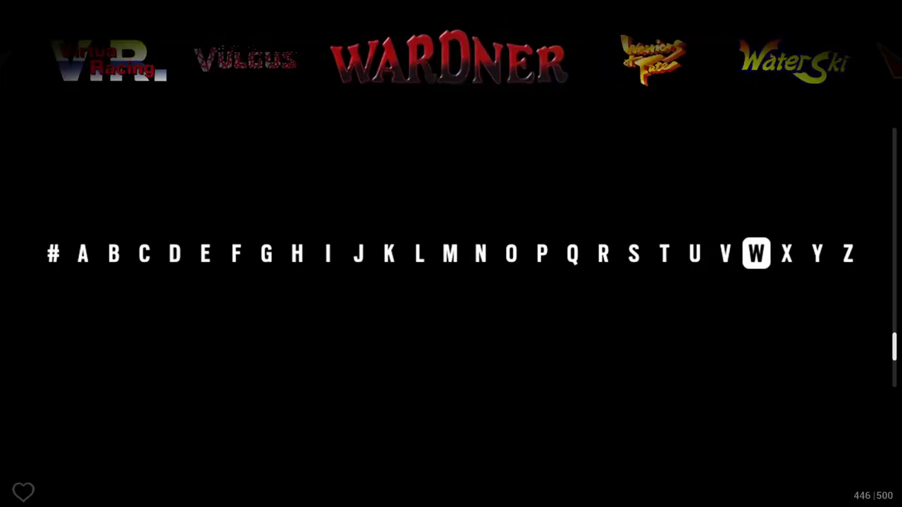
# Step: Examine the console games near the end of the list, from Axelay past Super Ghouls'n Ghosts
pyautogui.press('Down')
pyautogui.press('Down')
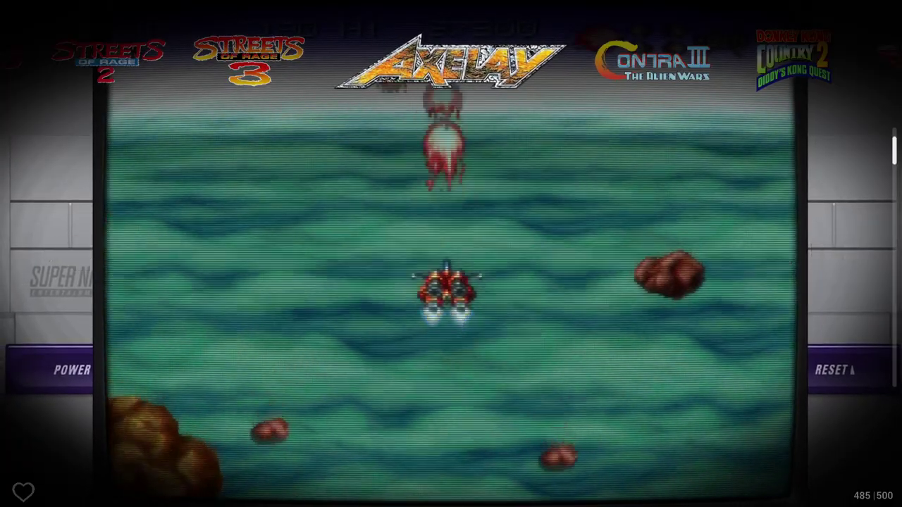
pyautogui.press('Right')
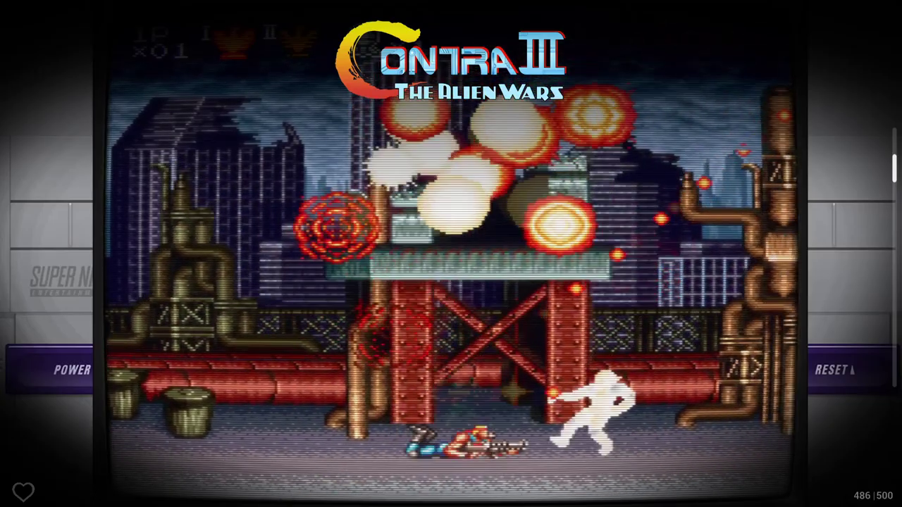
pyautogui.scroll(-5, 451, 253)
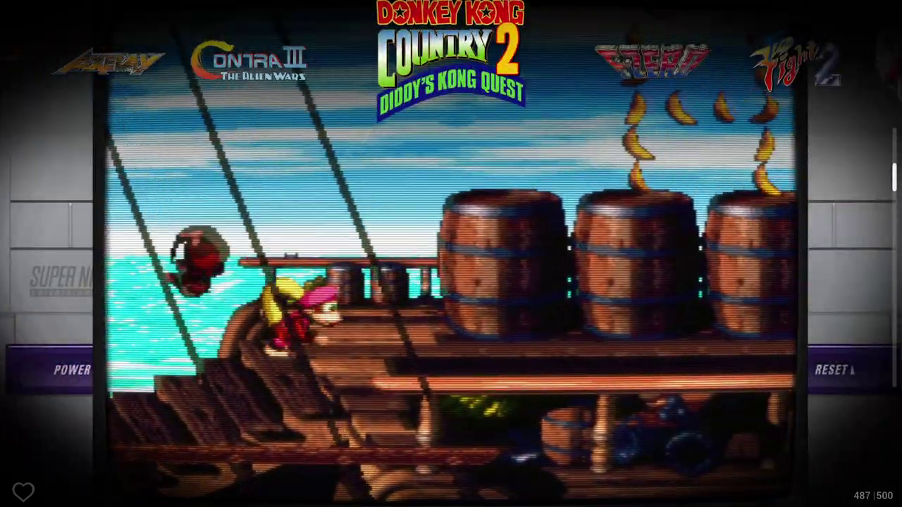
pyautogui.scroll(-10, 451, 254)
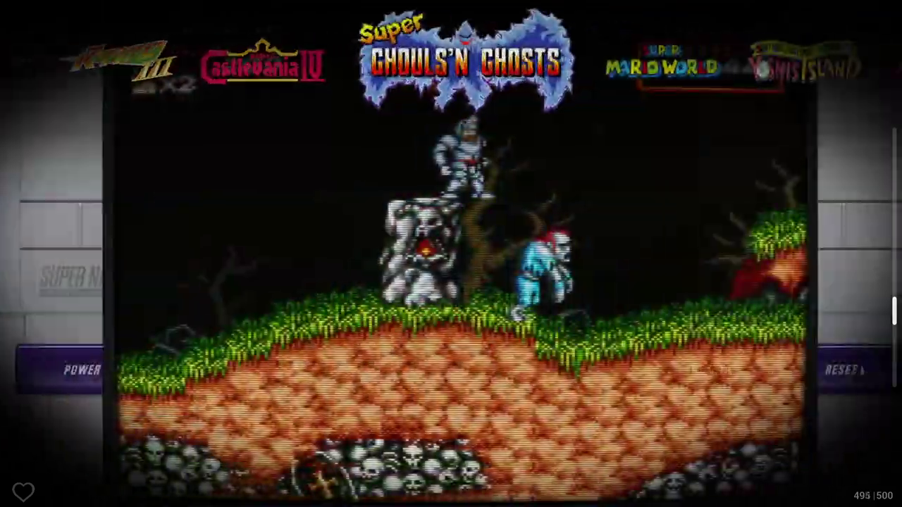
pyautogui.scroll(-3, 451, 254)
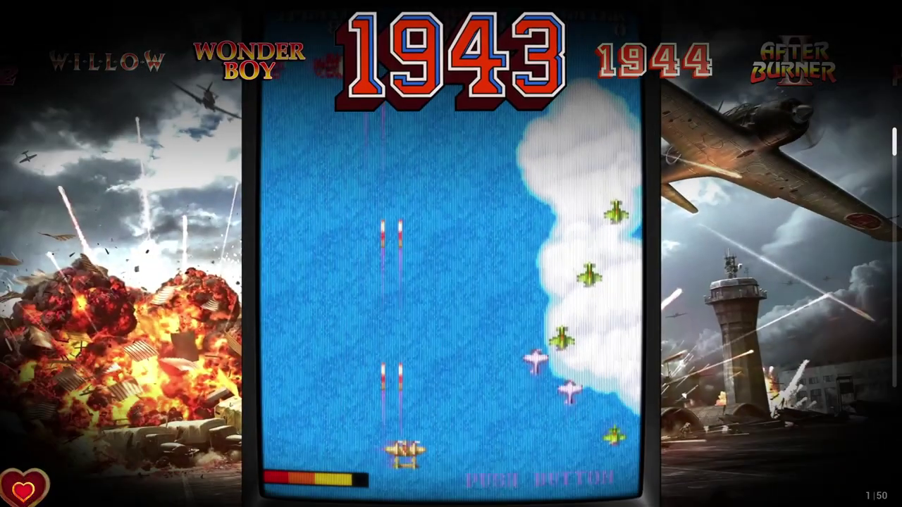
# Step: Browse the favourites list from 1943 to Bubble Bobble
pyautogui.press('Right')
pyautogui.press('Right')
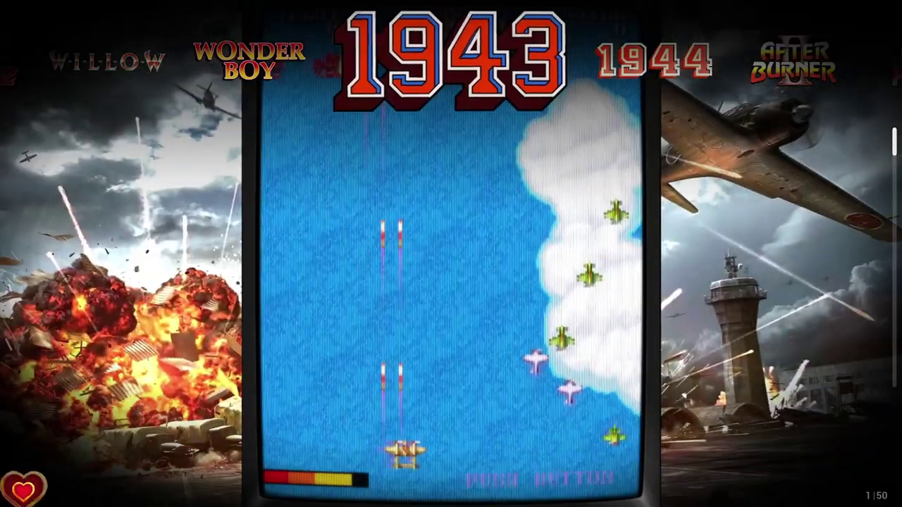
pyautogui.press('Right')
pyautogui.press('Right')
pyautogui.press('Right')
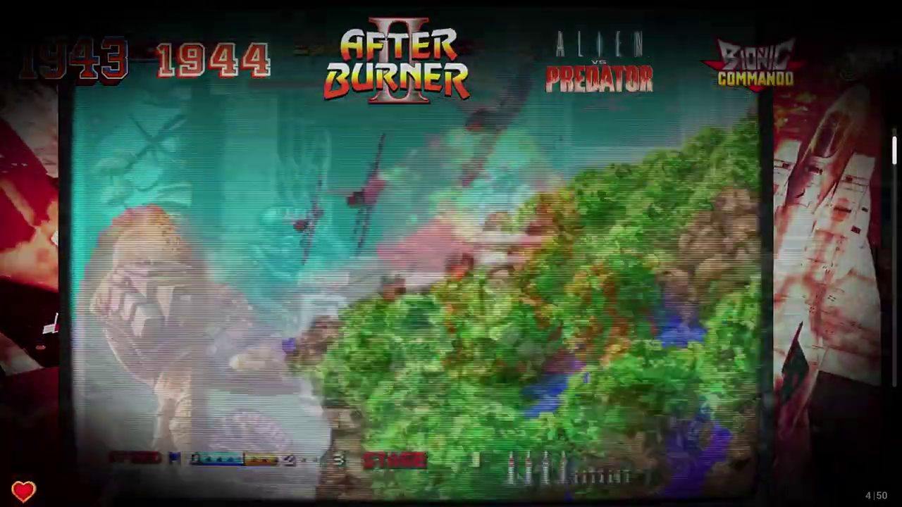
pyautogui.press('Right')
pyautogui.press('Right')
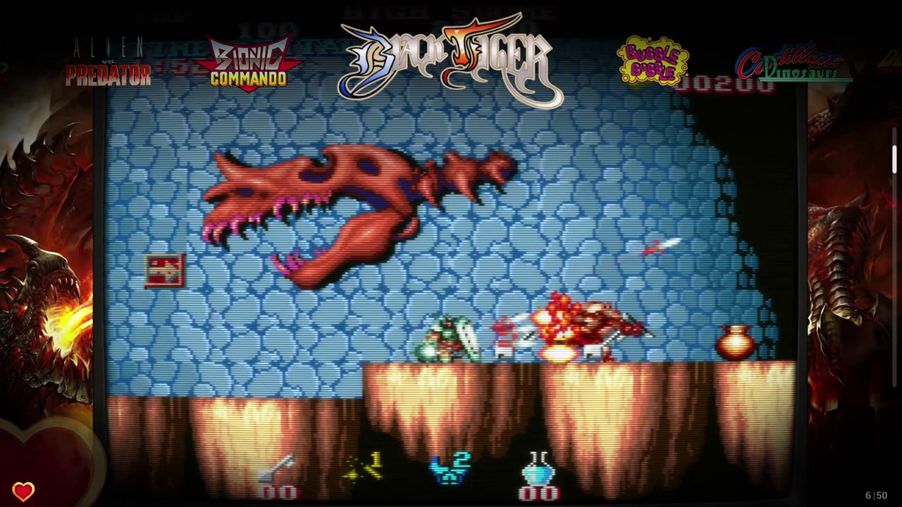
pyautogui.press('Right')
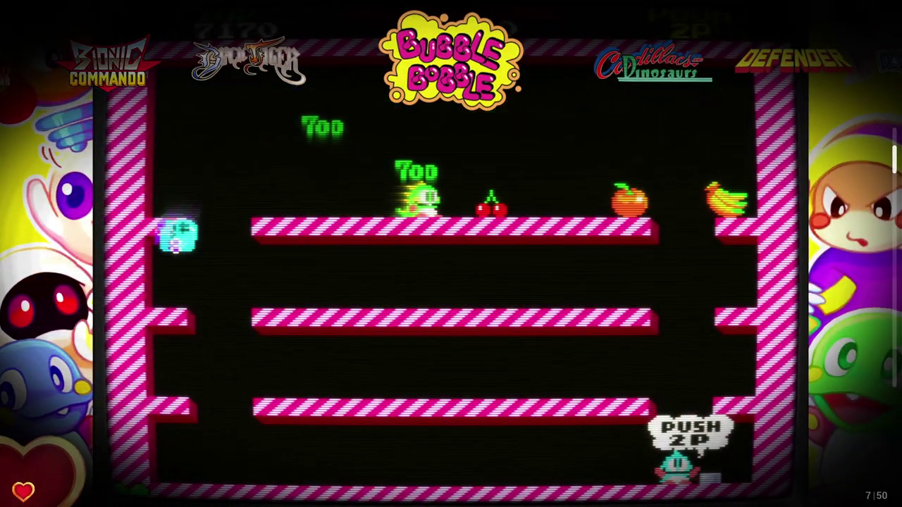
# Step: Add Zombies Ate My Neighbors from the full list to the favourites and locate it in the favourites list
pyautogui.press('Home')
pyautogui.press('Left')
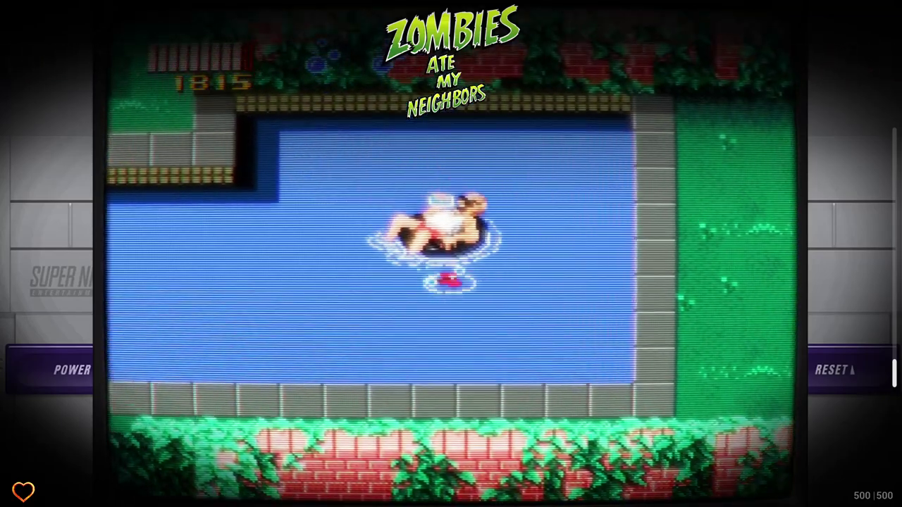
pyautogui.press('f')
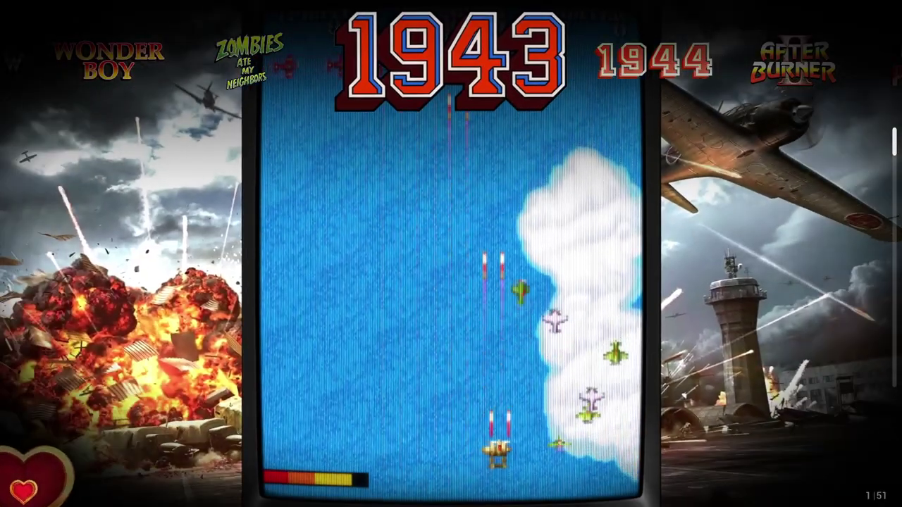
pyautogui.press('Left')
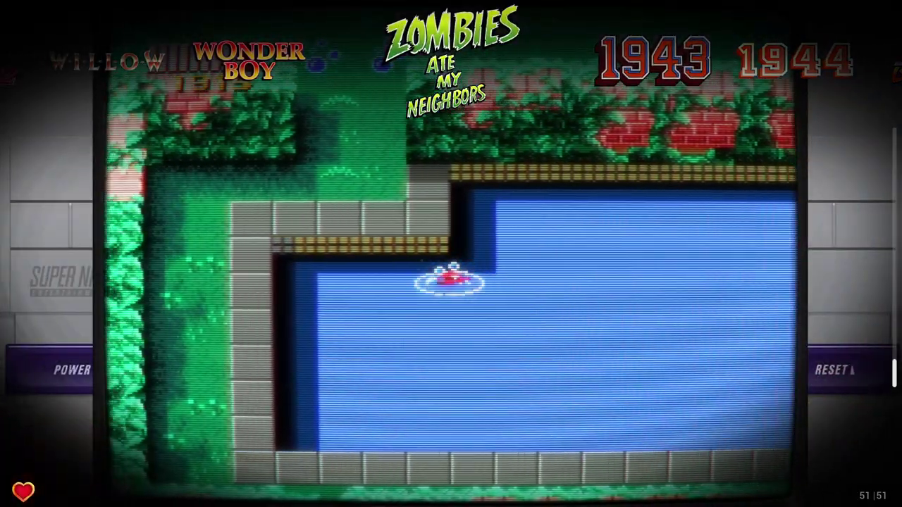
# Step: Remove Zombies Ate My Neighbors from the favourites, and browse the full game list from 1941 to Exed Exes
pyautogui.press('f')
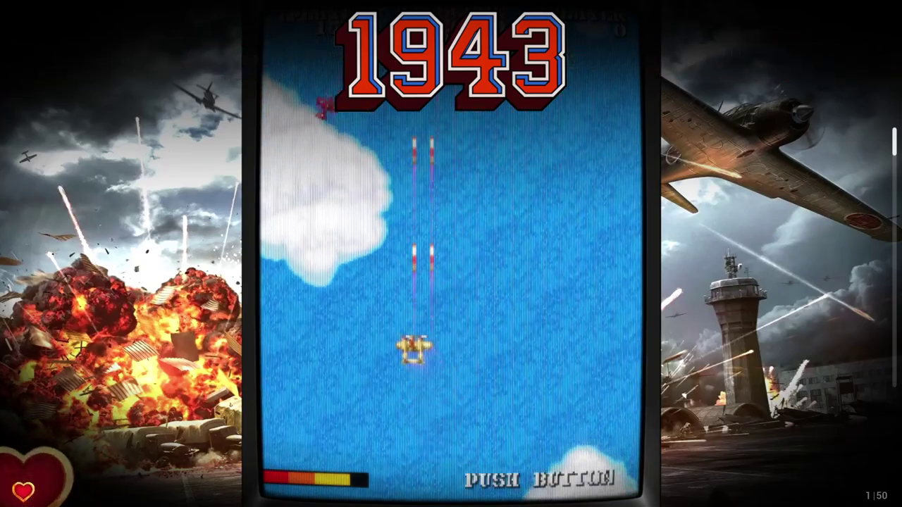
pyautogui.press('f')
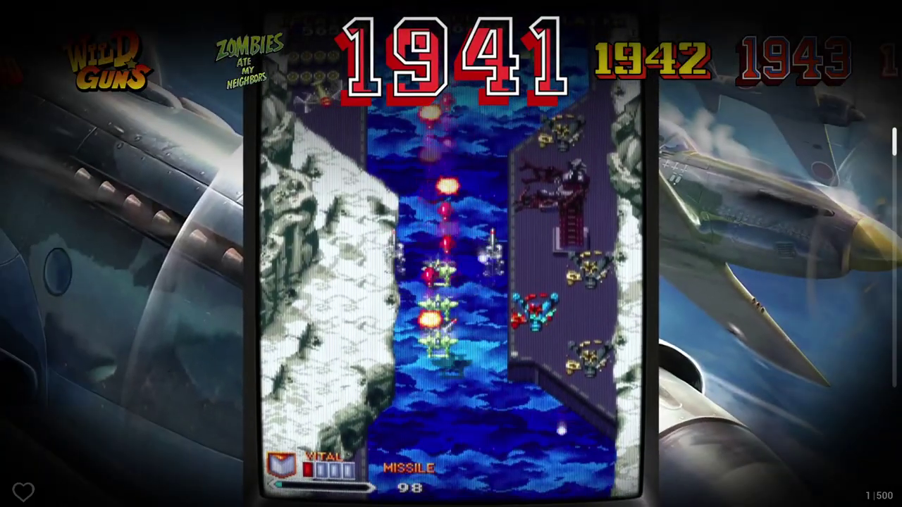
pyautogui.press('Right')
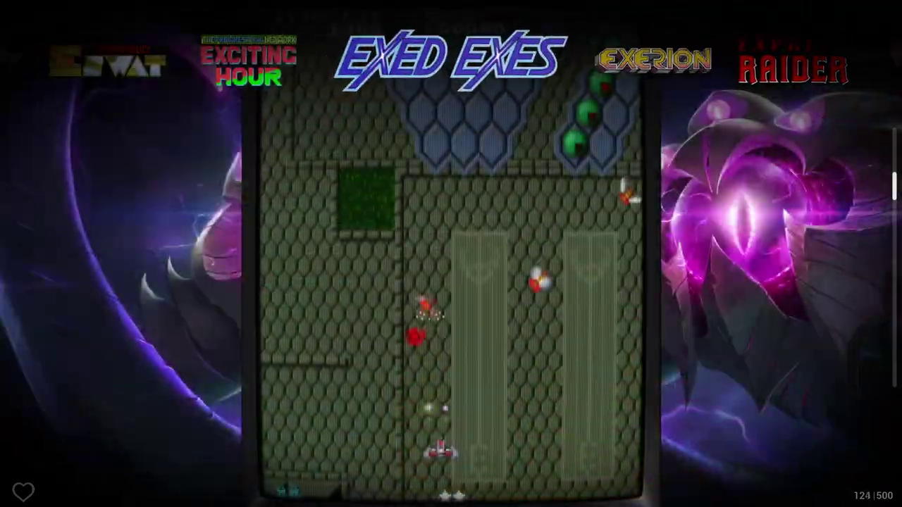
# Step: Switch to the favourites list and browse from 1943 to Bubble Bobble
pyautogui.press('pagedown')
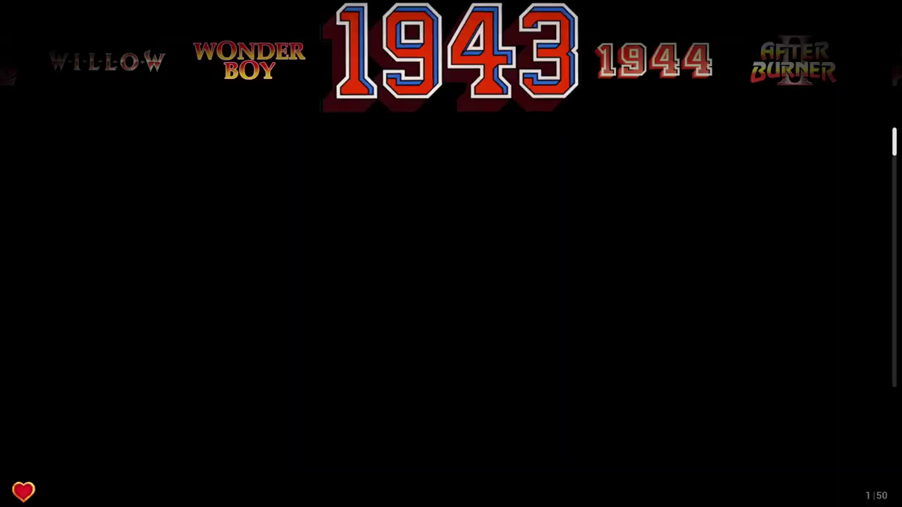
pyautogui.press('Right')
pyautogui.press('Right')
pyautogui.press('Right')
pyautogui.press('Right')
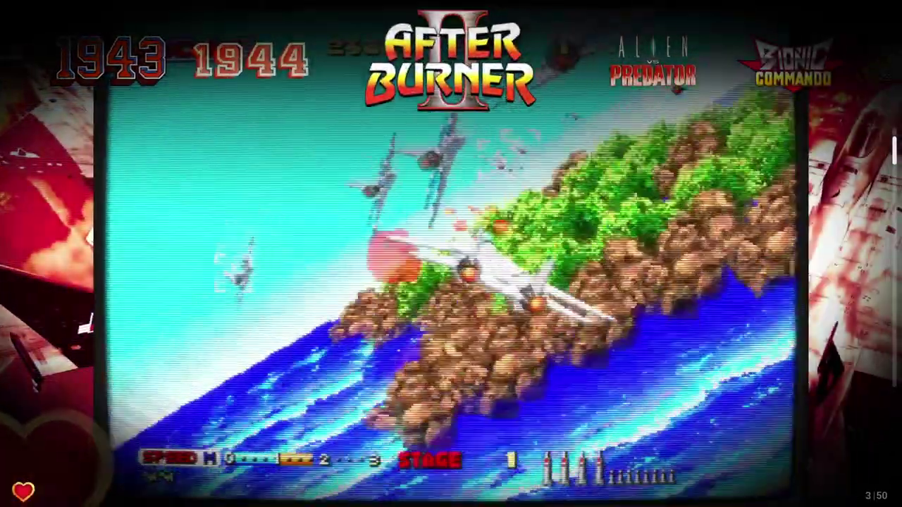
pyautogui.press('Right')
pyautogui.press('Right')
pyautogui.press('Right')
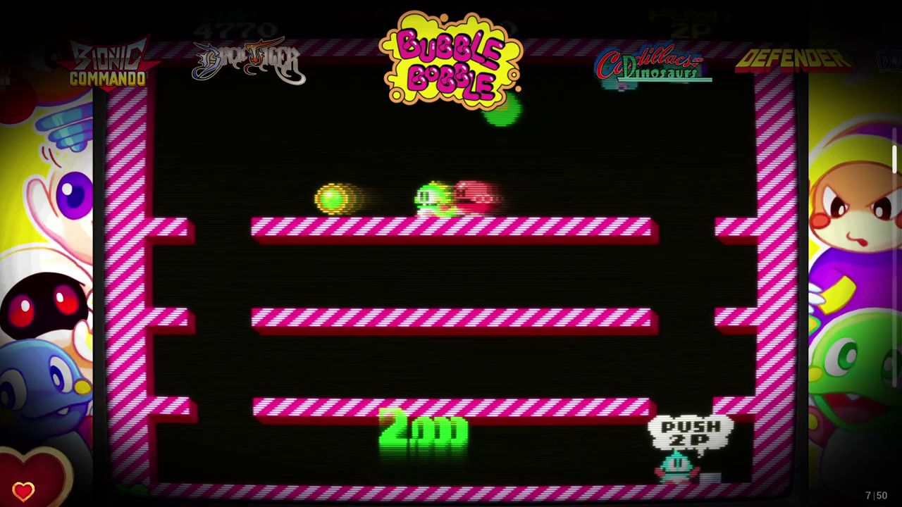
# Step: Launch Bubble Bobble from the favourites, insert credits and start a one-player Normal Game
pyautogui.press('Return')
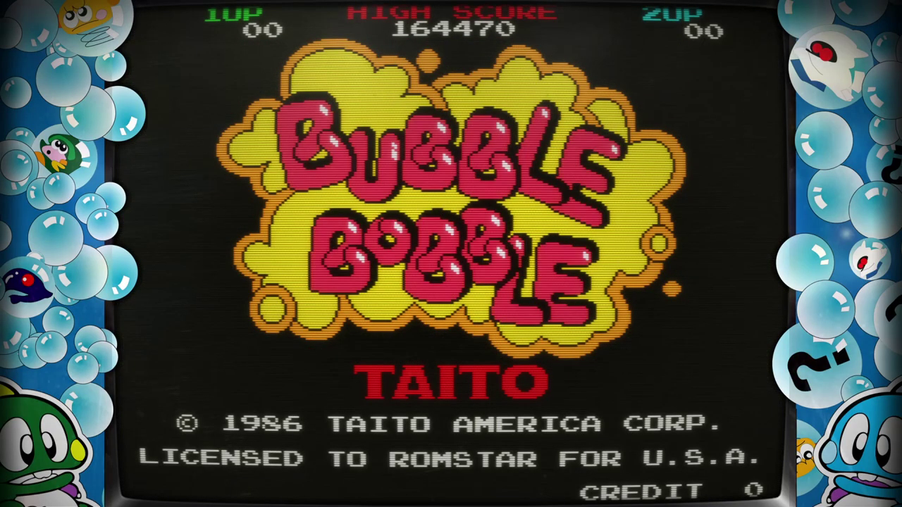
pyautogui.press('5')
pyautogui.press('5')
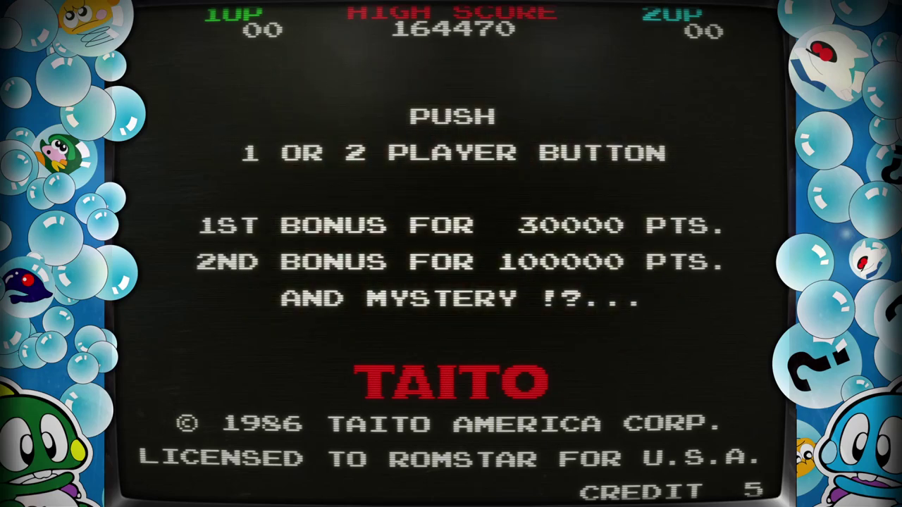
pyautogui.press('1')
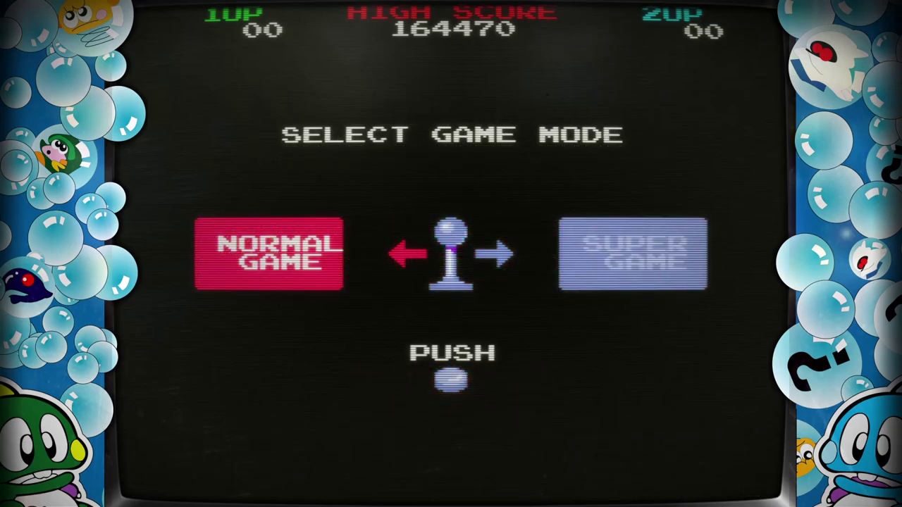
pyautogui.press('ctrl')
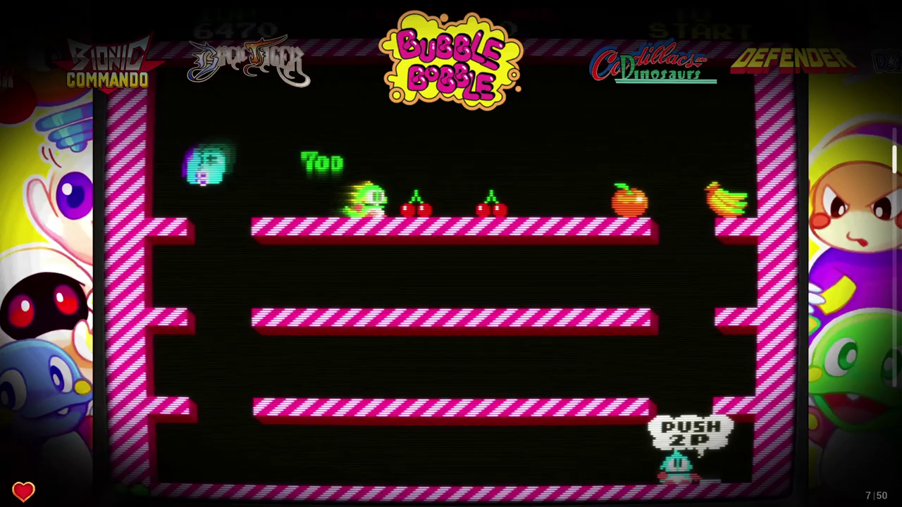
pyautogui.press('Right')
pyautogui.press('alt')
pyautogui.press('Left')
pyautogui.press('Left')
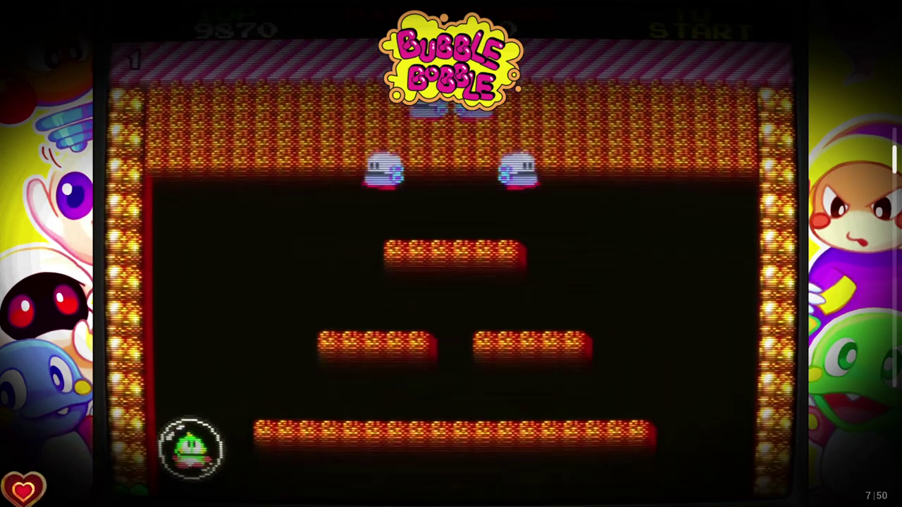
pyautogui.press('Right')
pyautogui.press('Right')
pyautogui.press('x')
pyautogui.press('x')
pyautogui.press('Left')
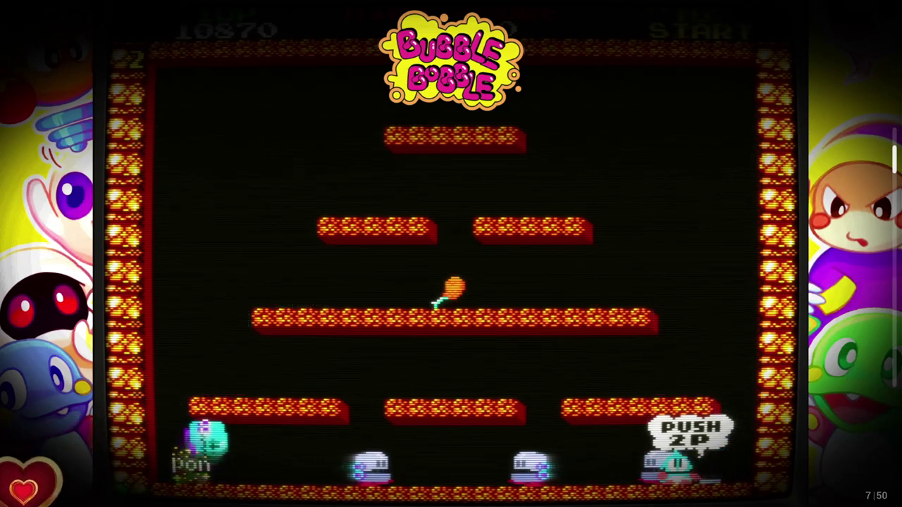
pyautogui.press('Right')
pyautogui.press('z')
pyautogui.press('z')
pyautogui.press('Right')
pyautogui.press('z')
pyautogui.press('z')
pyautogui.press('x')
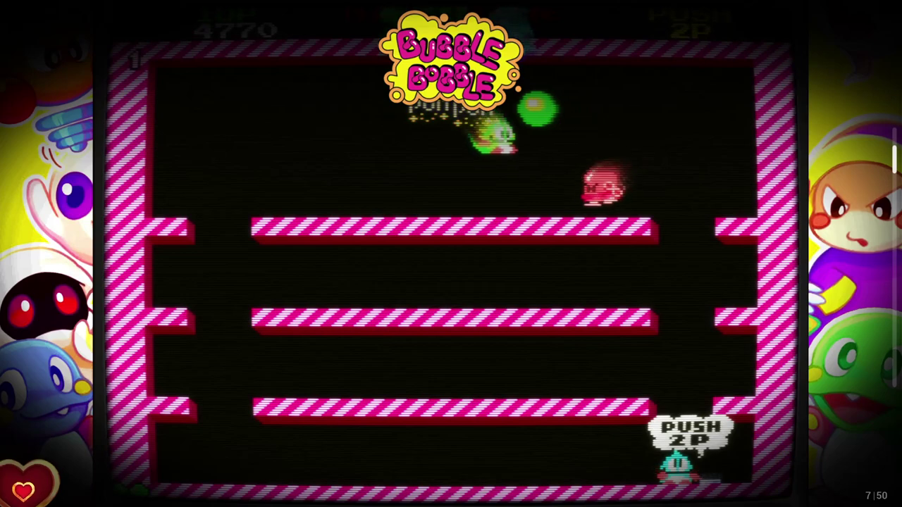
pyautogui.press('z')
pyautogui.press('x')
pyautogui.press('Left')
pyautogui.press('Right')
pyautogui.press('Right')
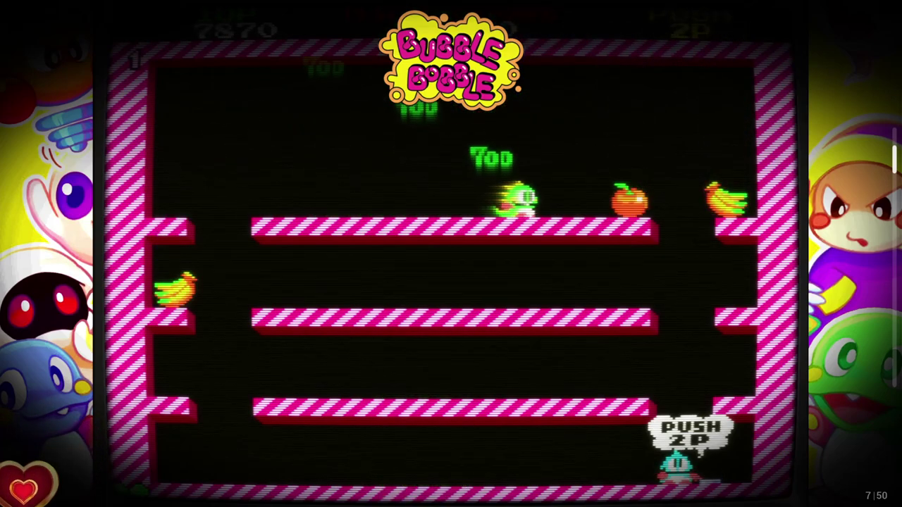
pyautogui.press('x')
pyautogui.press('x')
pyautogui.press('Left')
pyautogui.press('Left')
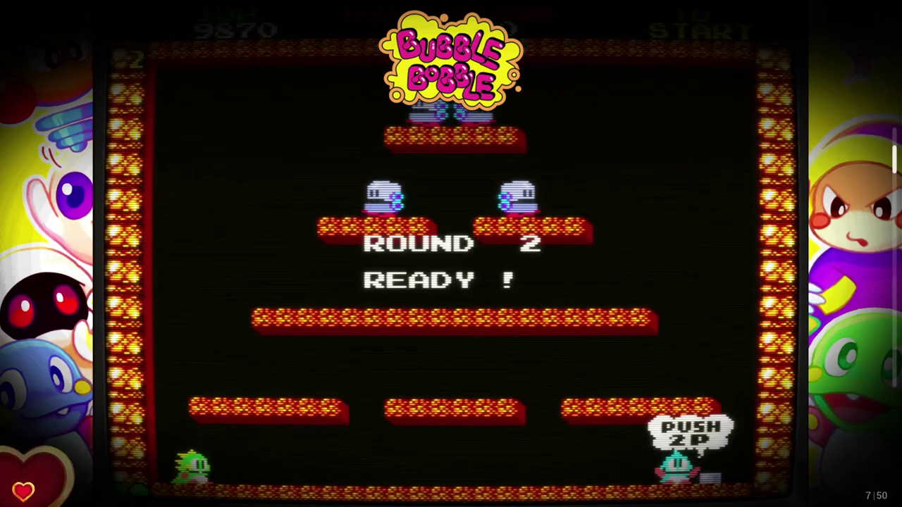
pyautogui.press('Right')
pyautogui.press('Right')
pyautogui.press('x')
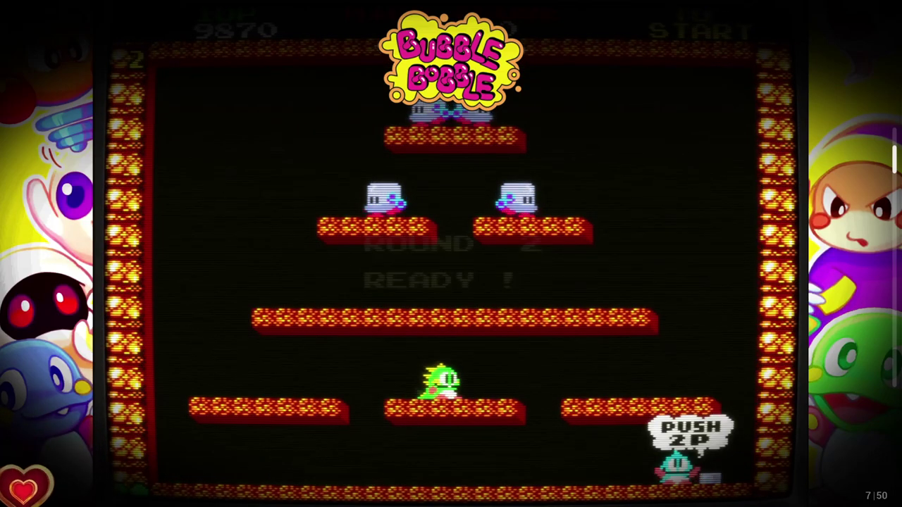
pyautogui.press('x')
pyautogui.press('Left')
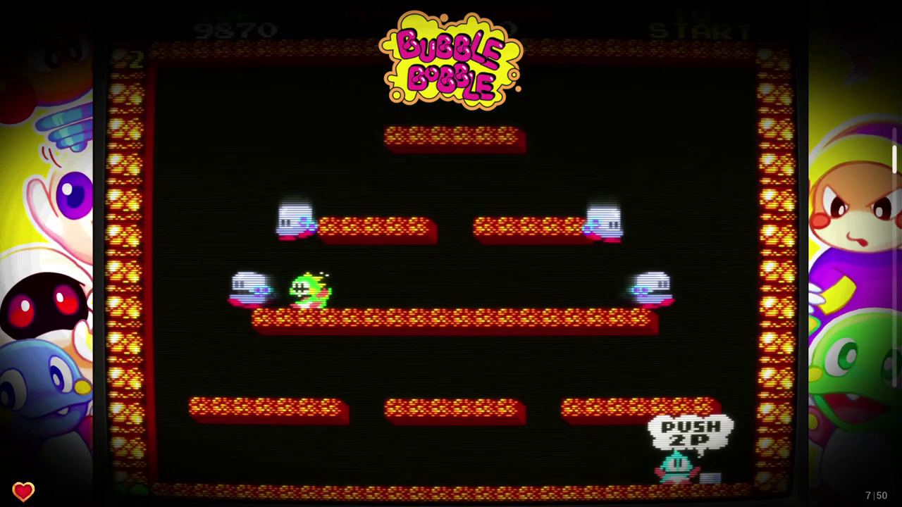
pyautogui.press('z')
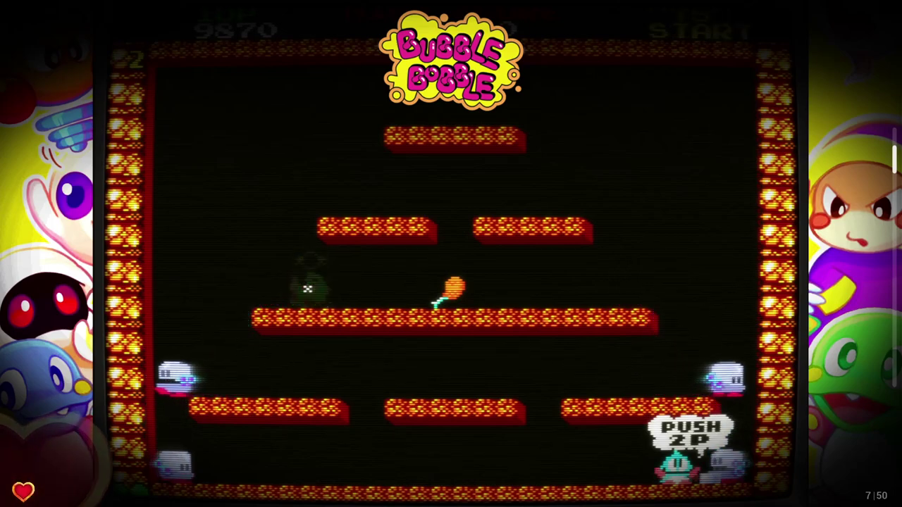
pyautogui.press('z')
pyautogui.press('Right')
pyautogui.press('z')
pyautogui.press('z')
pyautogui.press('z')
pyautogui.press('x')
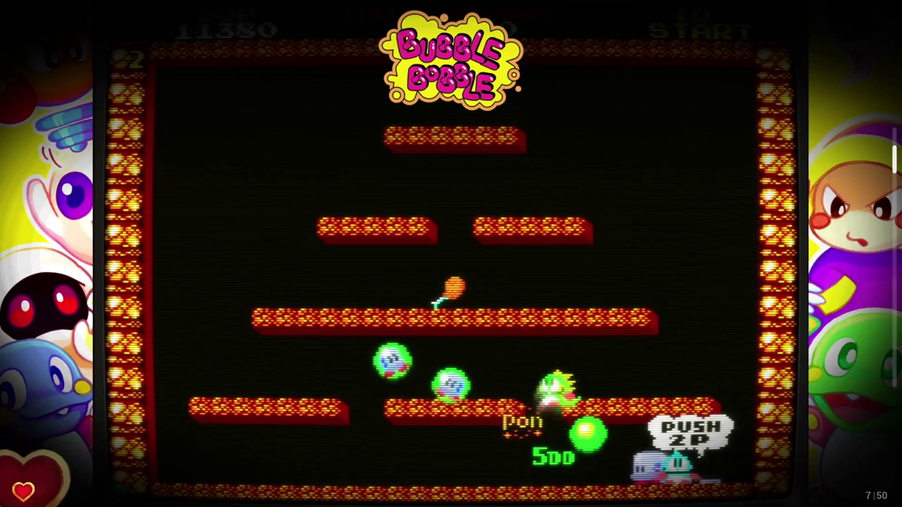
pyautogui.press('z')
pyautogui.press('z')
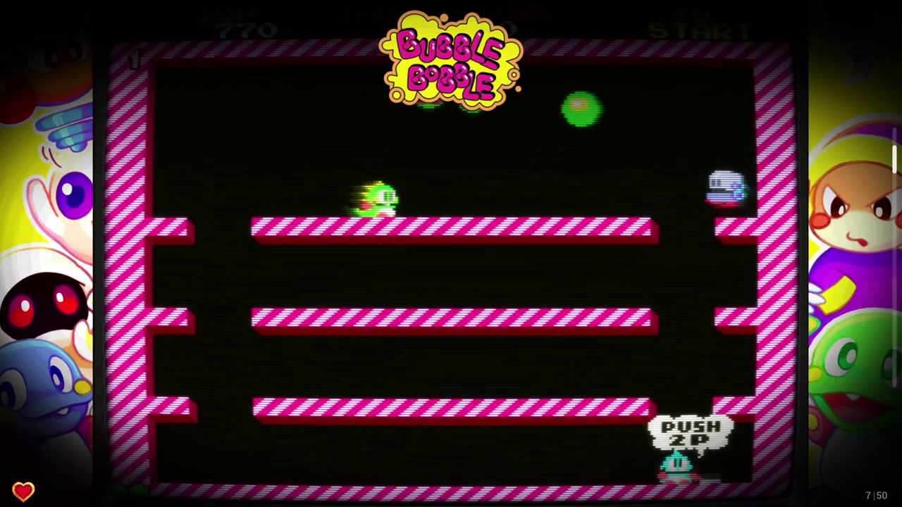
pyautogui.press('z')
pyautogui.press('Right')
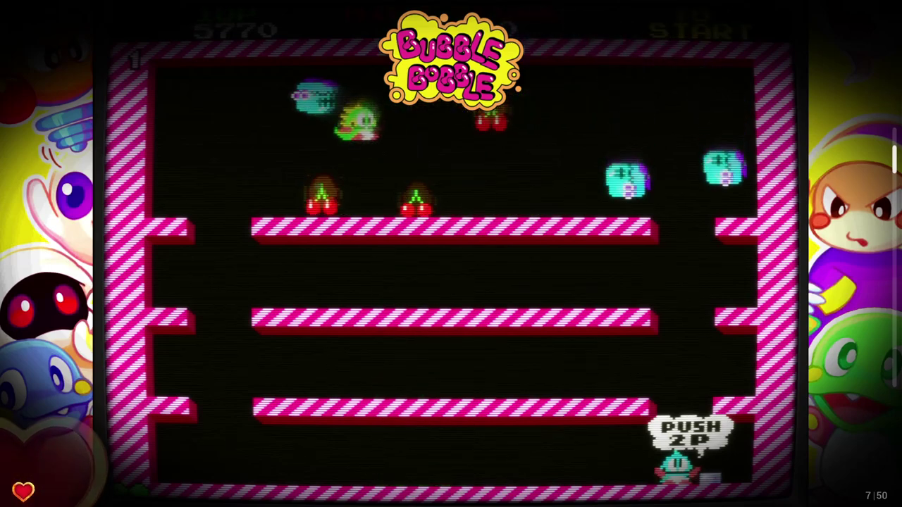
pyautogui.press('Right')
pyautogui.press('Right')
pyautogui.press('x')
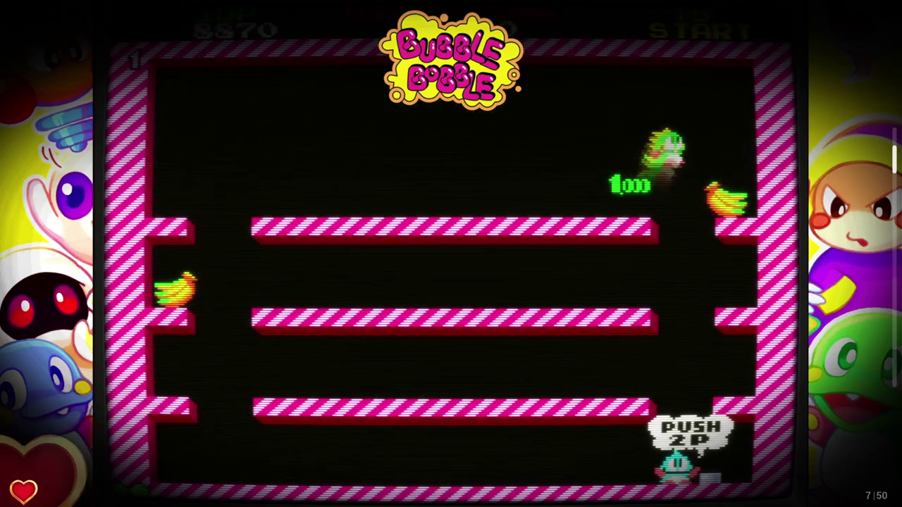
pyautogui.press('Left')
pyautogui.press('Left')
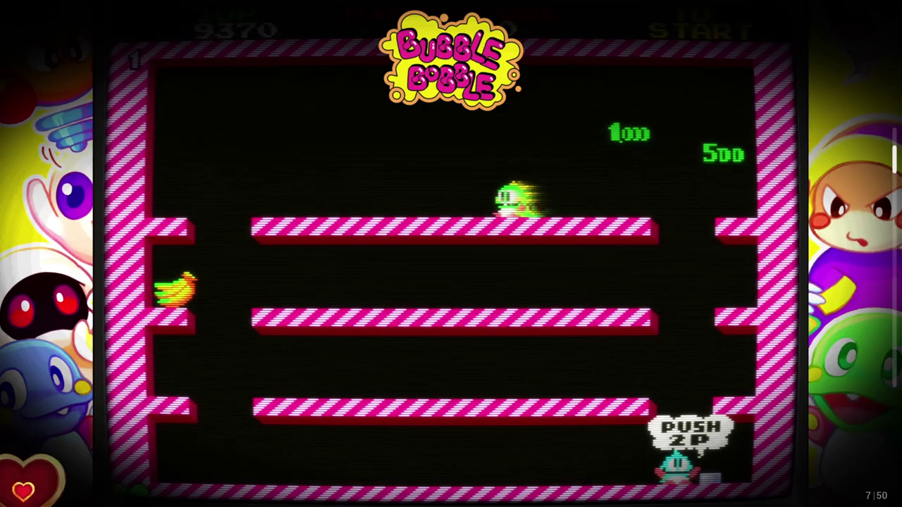
pyautogui.press('Left')
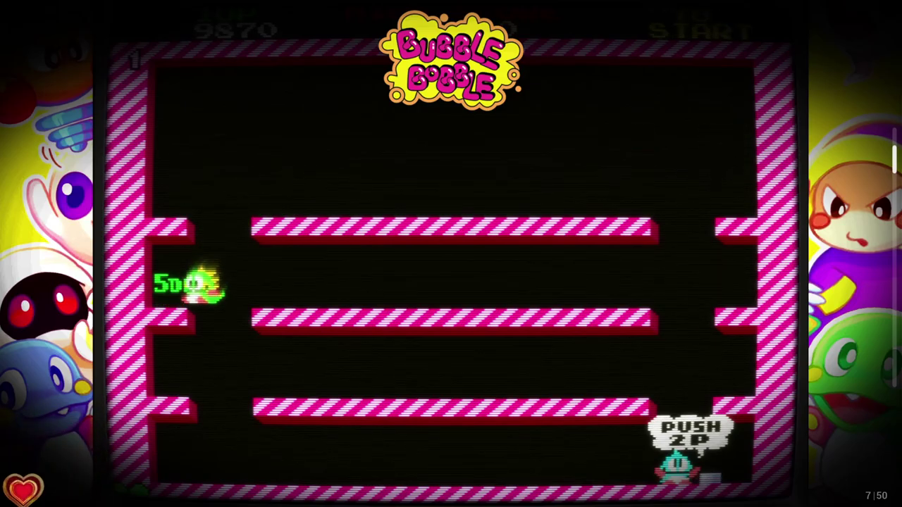
# Step: Browse the favourites list from Bubble Bobble past Defender to Shadow Dancer
pyautogui.press('Right')
pyautogui.press('Right')
pyautogui.press('Right')
pyautogui.press('Right')
pyautogui.press('Right')
pyautogui.press('Right')
pyautogui.press('Right')
pyautogui.press('Right')
pyautogui.press('Right')
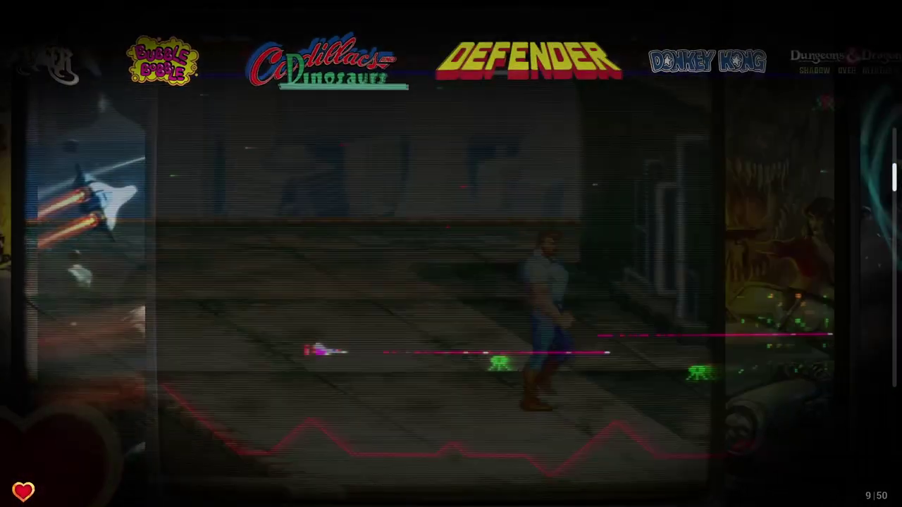
pyautogui.press('Right')
pyautogui.press('Right')
pyautogui.press('Right')
pyautogui.press('Right')
pyautogui.press('Right')
pyautogui.press('Right')
pyautogui.press('Right')
pyautogui.press('Right')
pyautogui.press('Right')
pyautogui.press('Right')
pyautogui.press('Right')
pyautogui.press('Right')
pyautogui.press('Right')
pyautogui.press('Right')
pyautogui.press('Right')
pyautogui.press('Right')
pyautogui.press('Right')
pyautogui.press('Right')
pyautogui.press('Right')
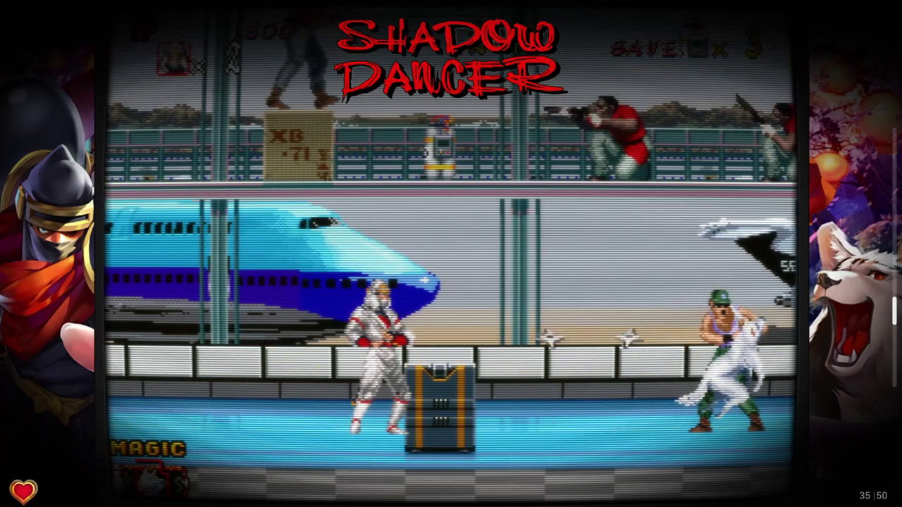
# Step: Quit CoinOPS to the Player 2 folder in File Explorer, and check the contents of its "- Fixes when not working!!!" folder
pyautogui.press('Escape')
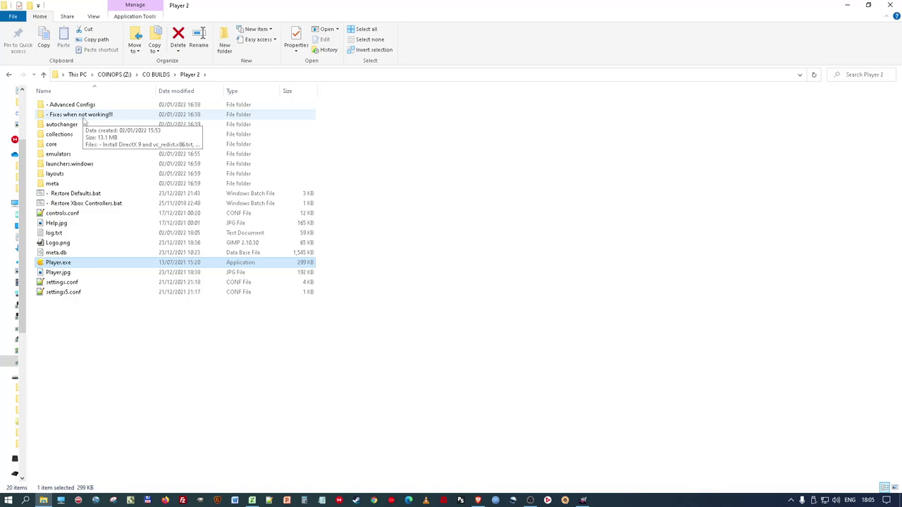
pyautogui.doubleClick(85, 116)
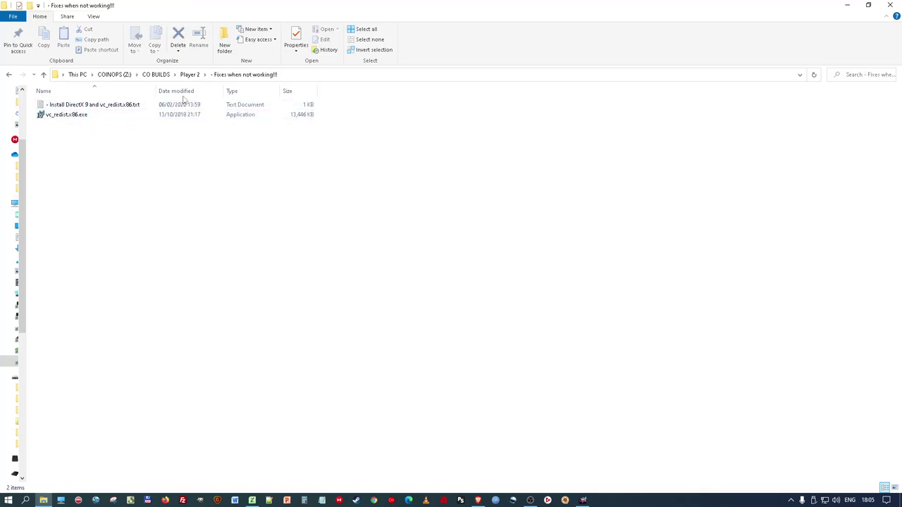
pyautogui.click(188, 74)
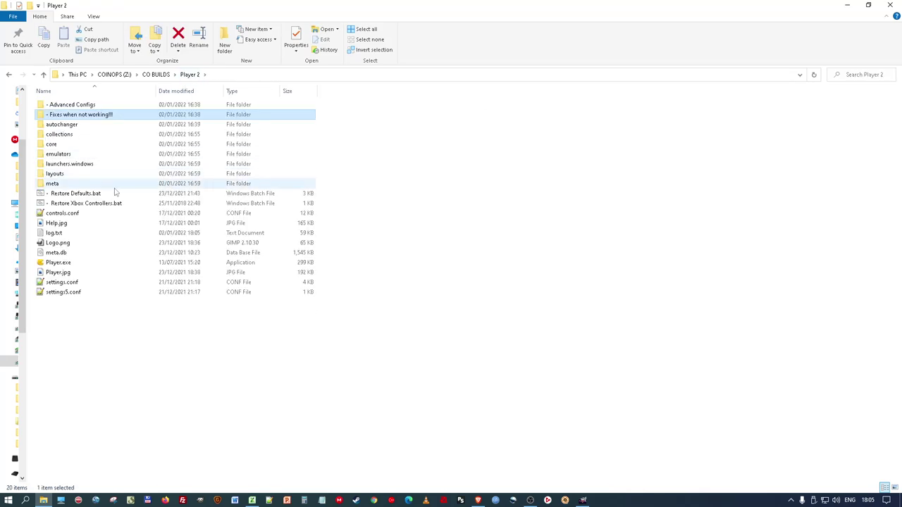
# Step: Open the "- Advanced Configs" folder and widen the Name column to fit the full batch file names
pyautogui.doubleClick(77, 106)
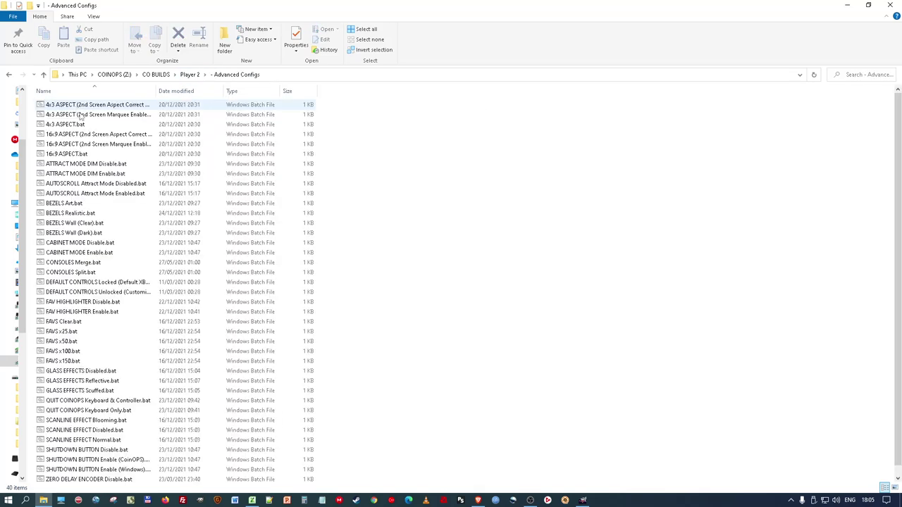
pyautogui.moveTo(156, 91); pyautogui.dragTo(246, 90)
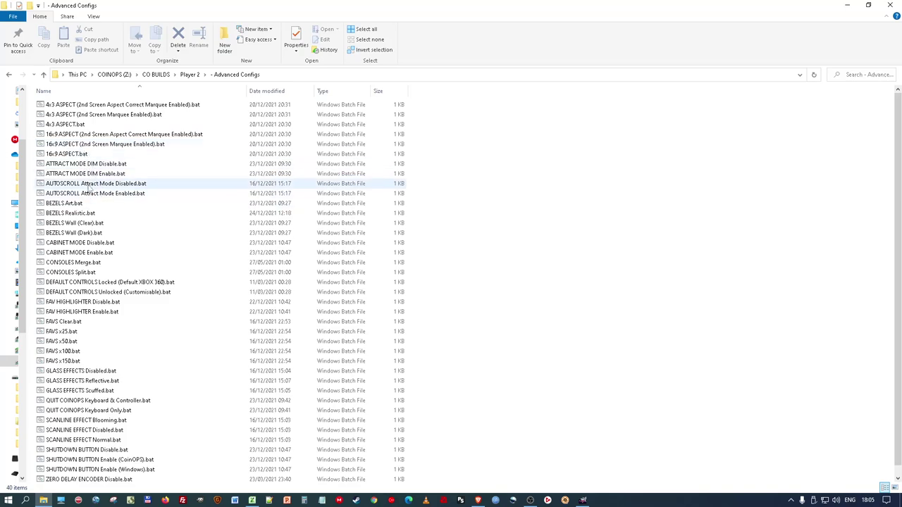
# Step: Run BEZELS Wall (Dark).bat, and select the CABINET MODE Disable and Enable batch files in turn
pyautogui.scroll(-1, 99, 184)
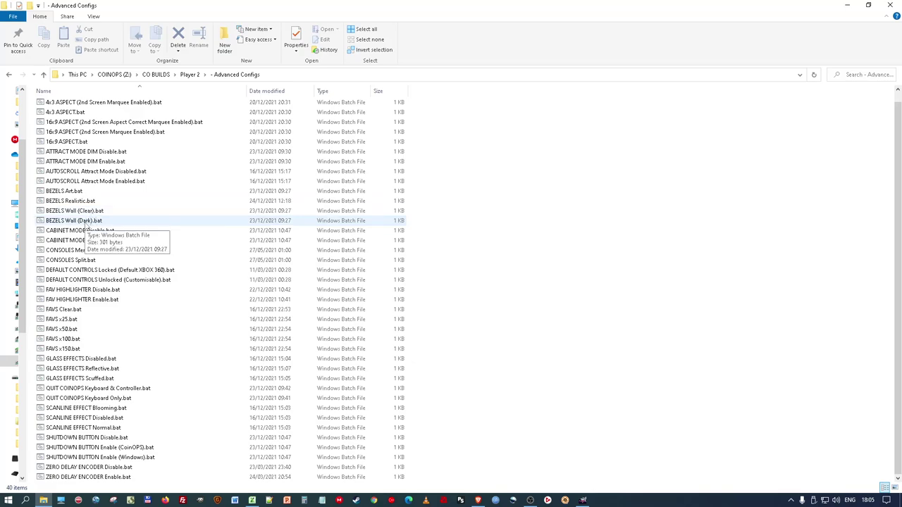
pyautogui.doubleClick(85, 221)
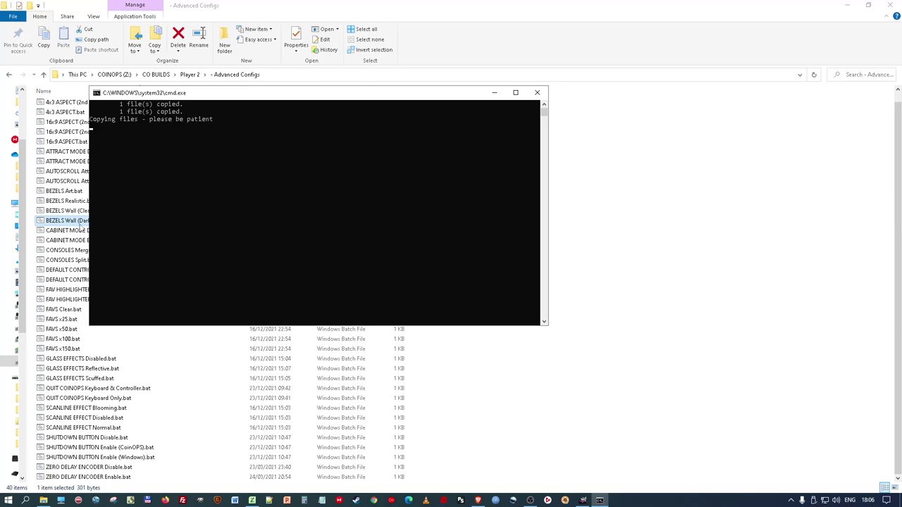
pyautogui.click(77, 230)
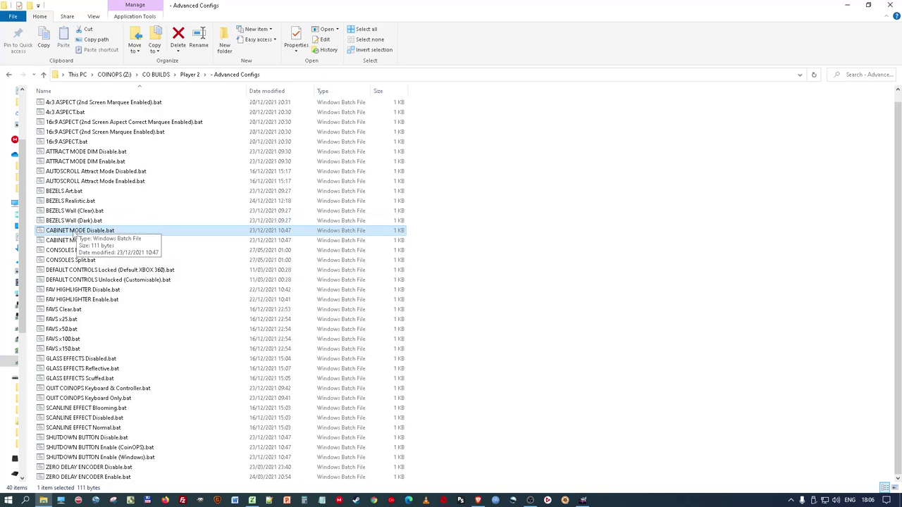
pyautogui.click(108, 242)
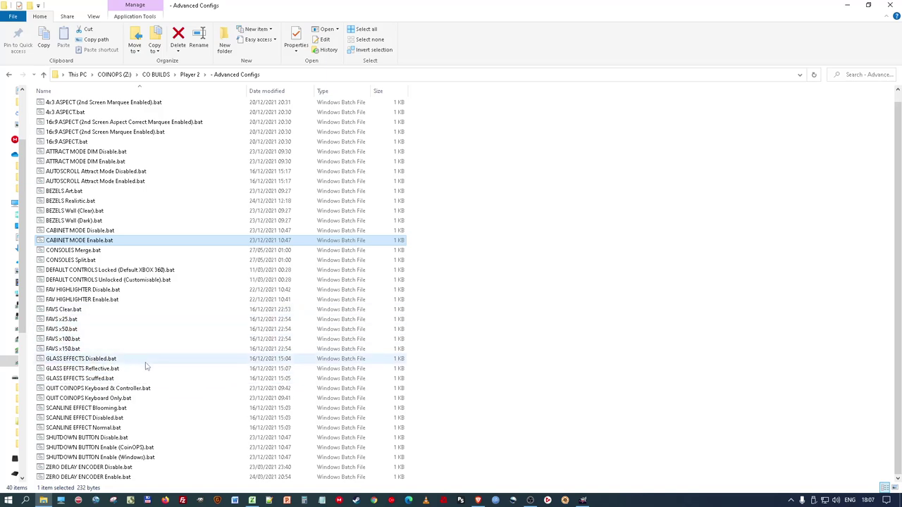
# Step: Select GLASS EFFECTS Scuffed.bat, and the QUIT COINOPS Keyboard & Controller and Keyboard Only batch files in turn
pyautogui.click(109, 369)
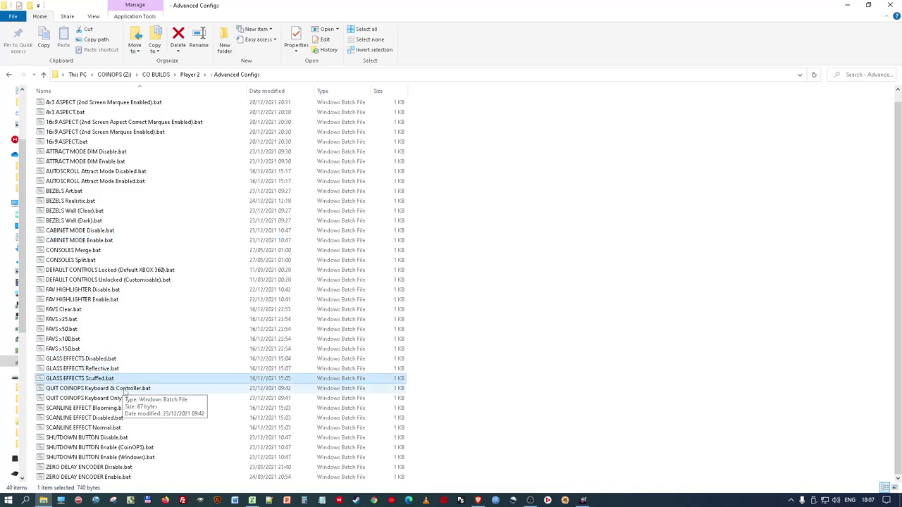
pyautogui.click(127, 390)
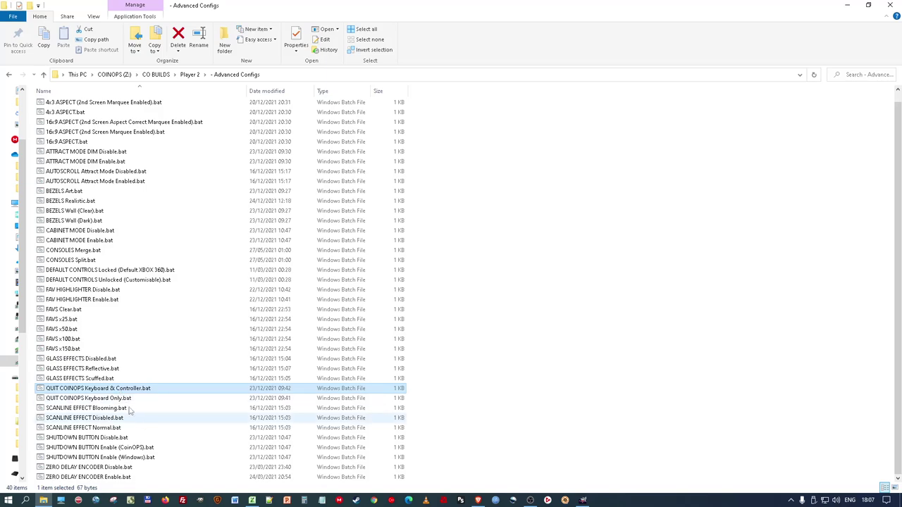
pyautogui.click(112, 399)
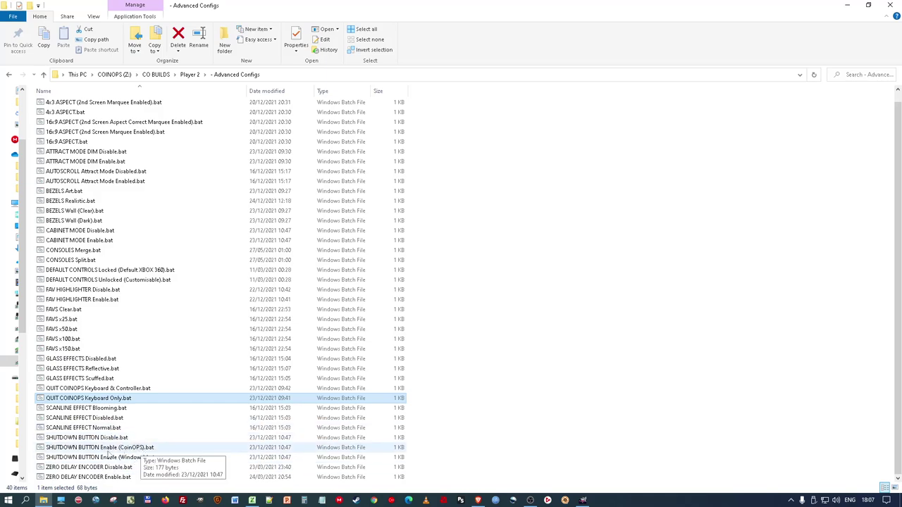
# Step: Select SHUTDOWN BUTTON Enable (Windows).bat, and compare the ZERO DELAY ENCODER Disable and Enable batch files
pyautogui.click(111, 458)
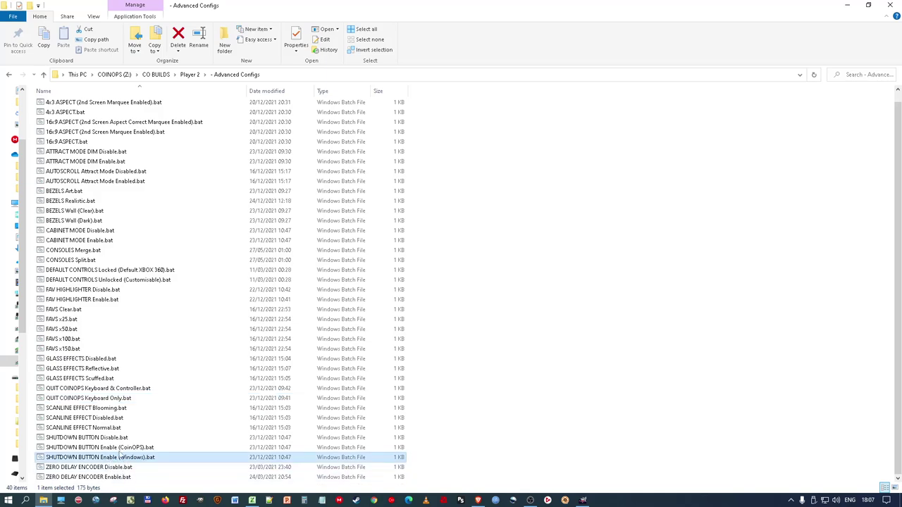
pyautogui.click(107, 469)
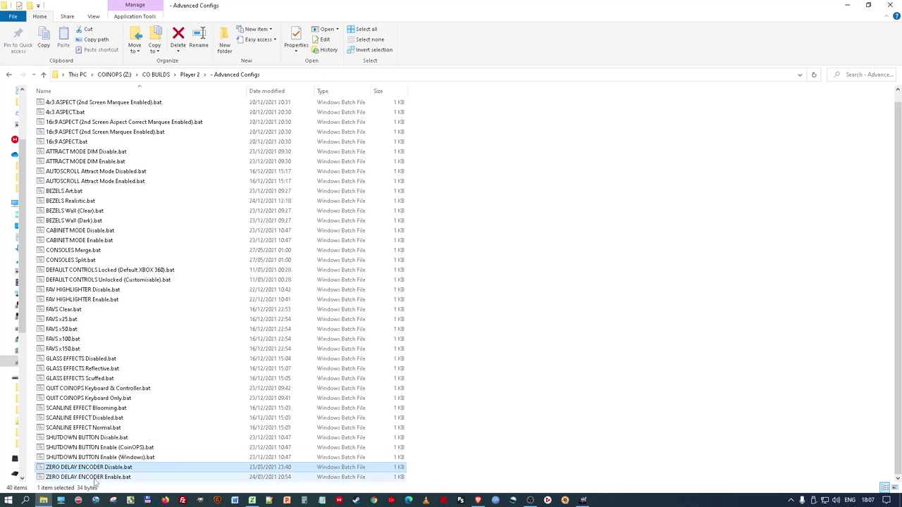
pyautogui.click(94, 478)
pyautogui.click(83, 469)
pyautogui.click(99, 479)
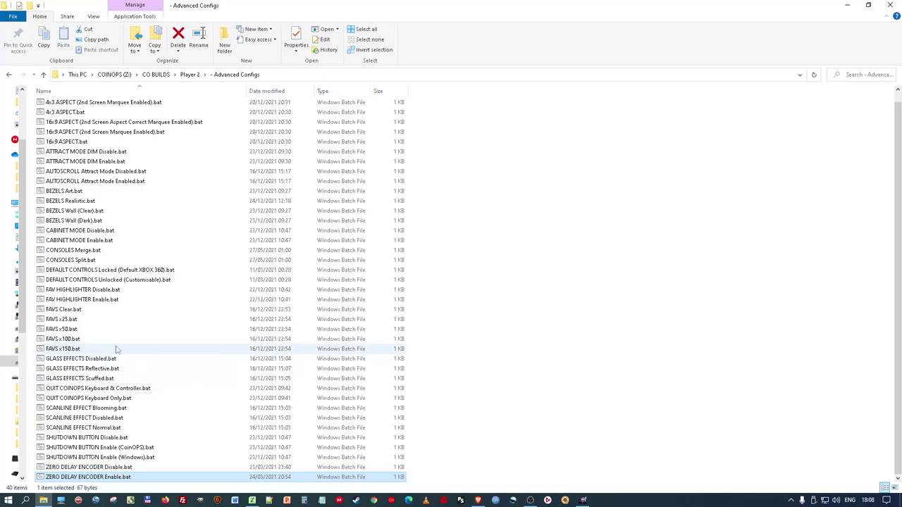
pyautogui.scroll(1, 136, 340)
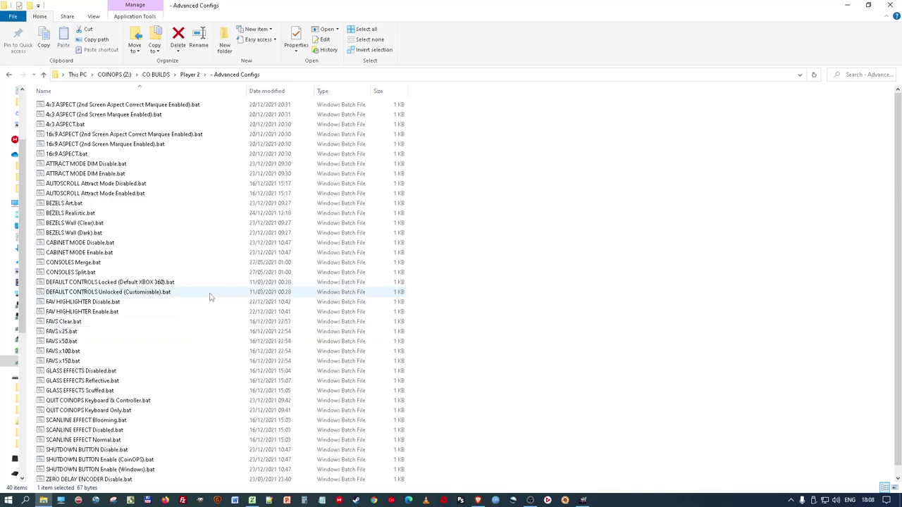
pyautogui.scroll(-1, 210, 299)
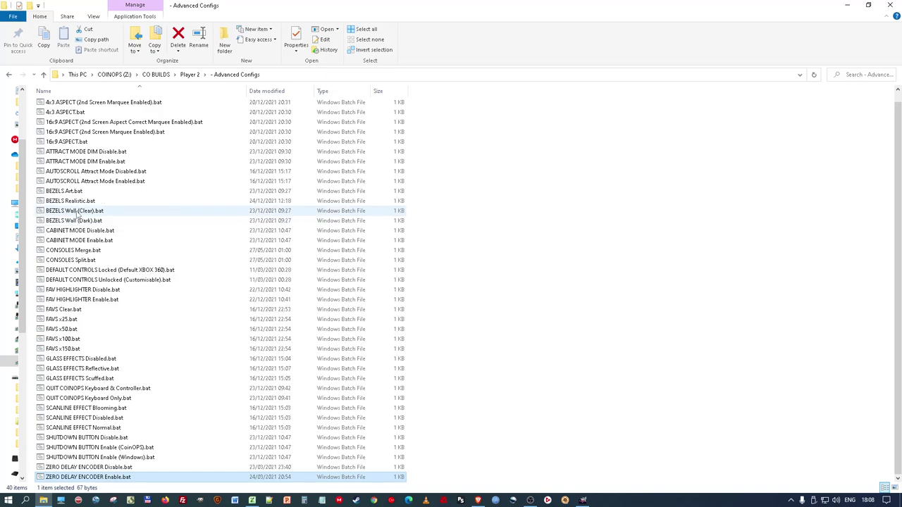
# Step: Run BEZELS Wall (Clear).bat, and launch Player.exe from the Player 2 folder
pyautogui.doubleClick(76, 211)
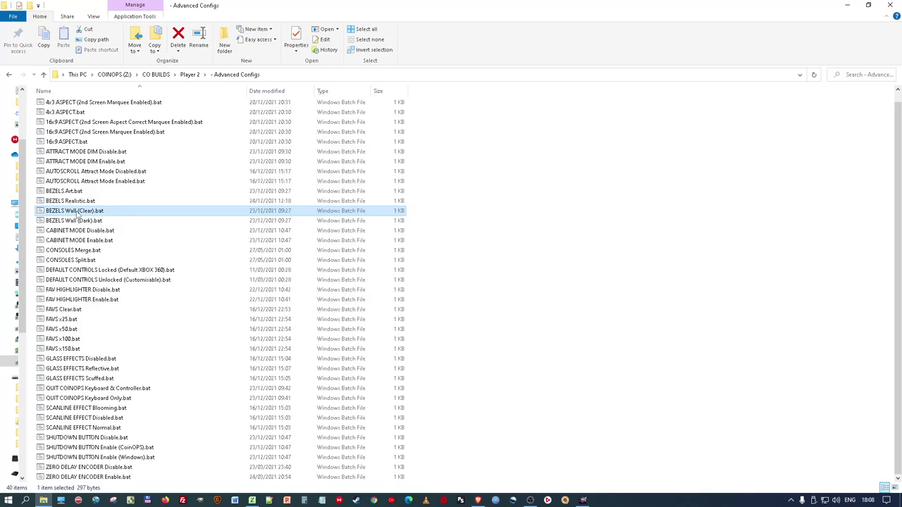
pyautogui.click(190, 74)
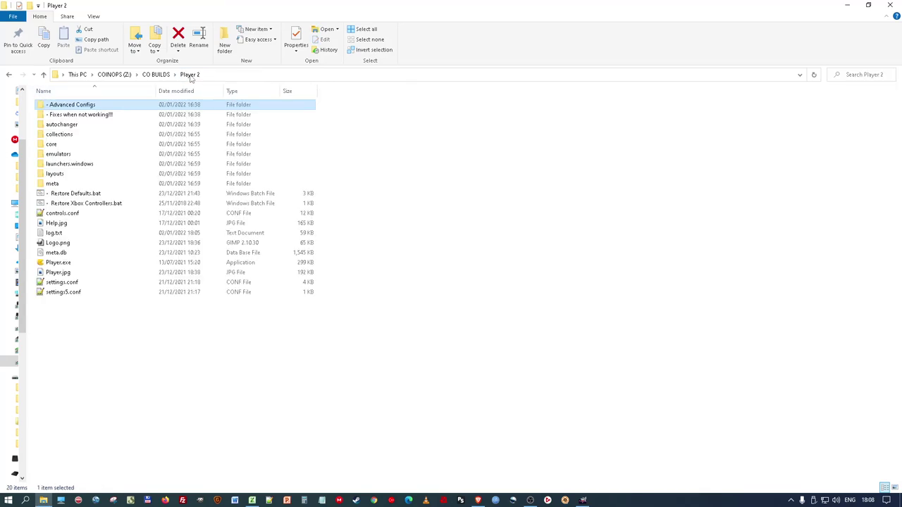
pyautogui.click(64, 264)
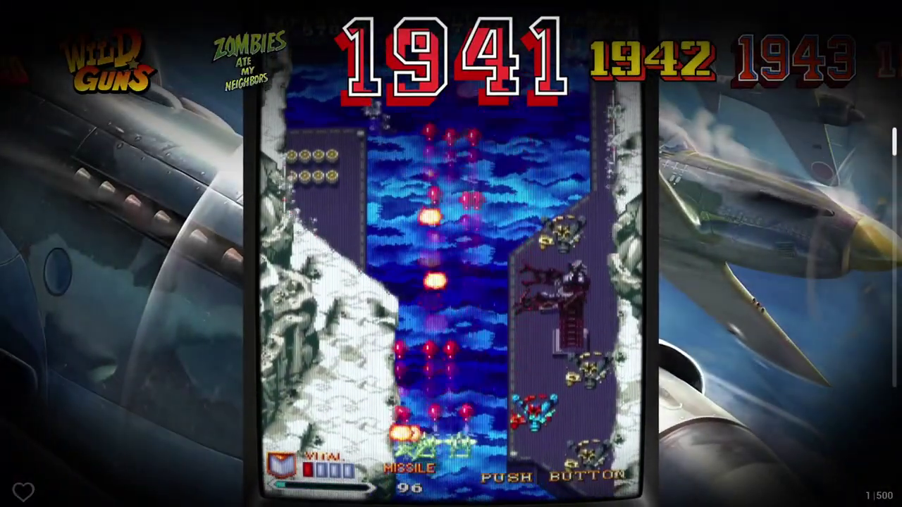
# Step: Browse the game list forward from 1941 past Alien Syndrome and Asteroids to Asura Buster with the clear wall bezels
pyautogui.press('Right')
pyautogui.press('Right')
pyautogui.press('Right')
pyautogui.press('Right')
pyautogui.press('Right')
pyautogui.press('Right')
pyautogui.press('Right')
pyautogui.press('Right')
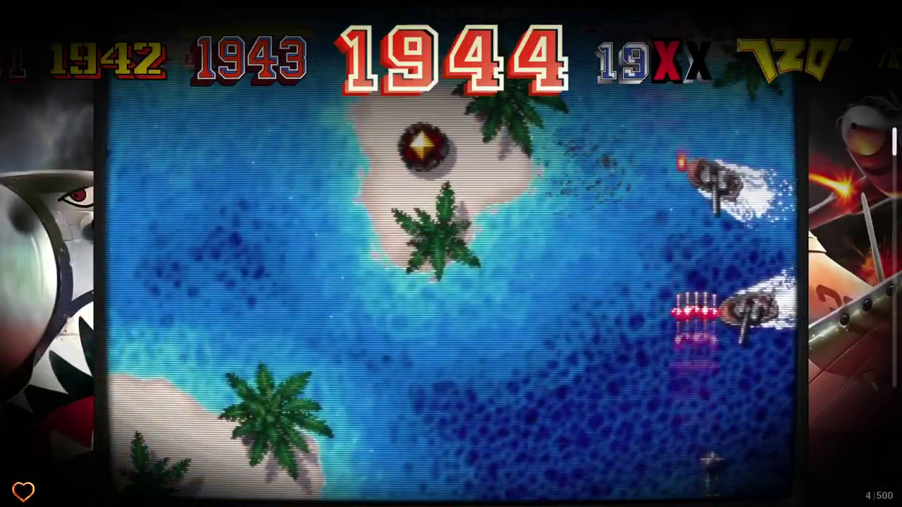
pyautogui.press('Right')
pyautogui.press('Right')
pyautogui.press('Right')
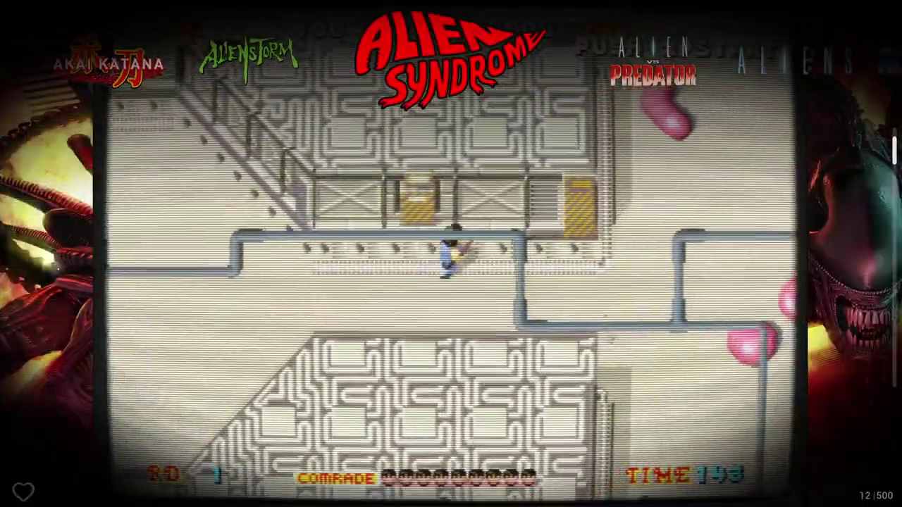
pyautogui.press('Right')
pyautogui.press('Right')
pyautogui.press('Right')
pyautogui.press('Right')
pyautogui.press('Right')
pyautogui.press('Right')
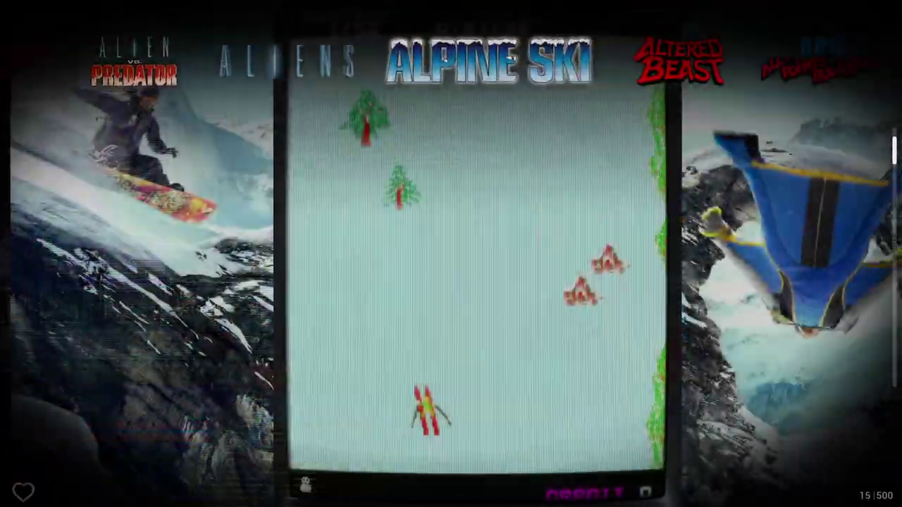
pyautogui.press('Right')
pyautogui.press('Right')
pyautogui.press('Right')
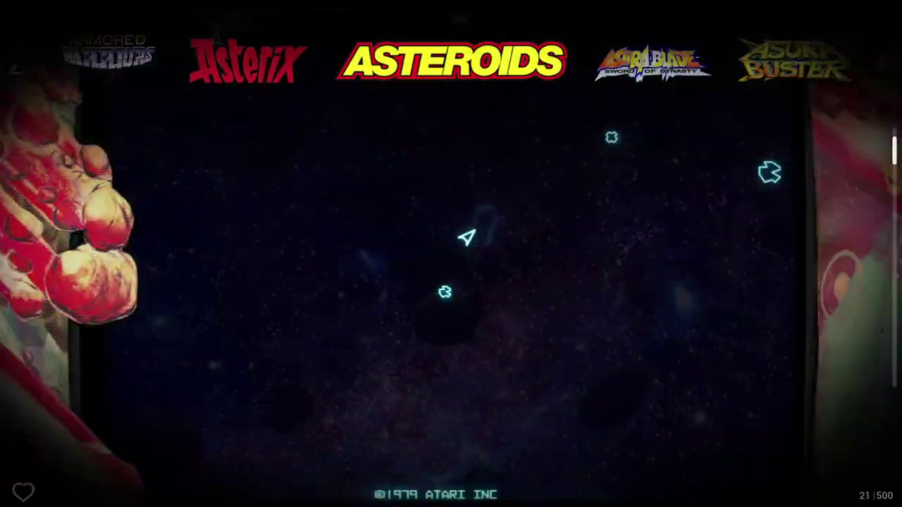
pyautogui.press('Right')
pyautogui.press('Right')
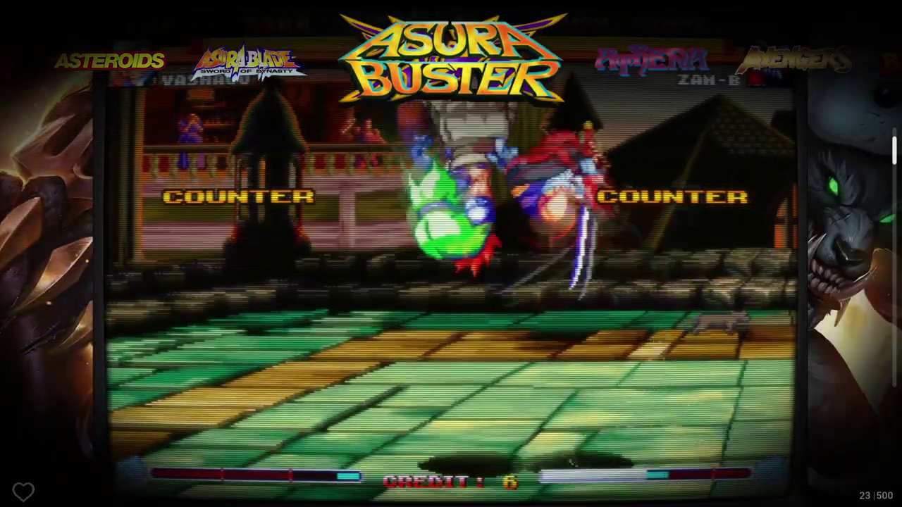
pyautogui.press('f')
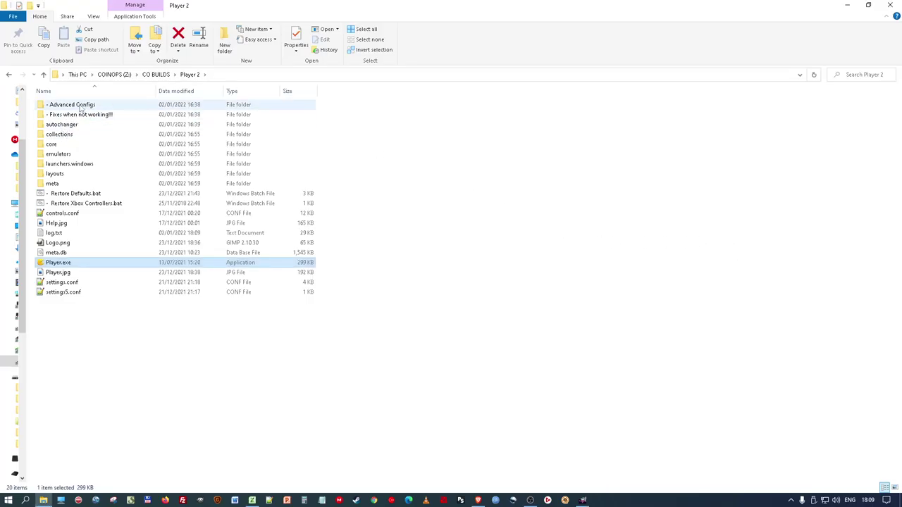
# Step: Run BEZELS Wall (Dark).bat from the "- Advanced Configs" folder, and relaunch Player.exe from the Player 2 folder
pyautogui.doubleClick(78, 105)
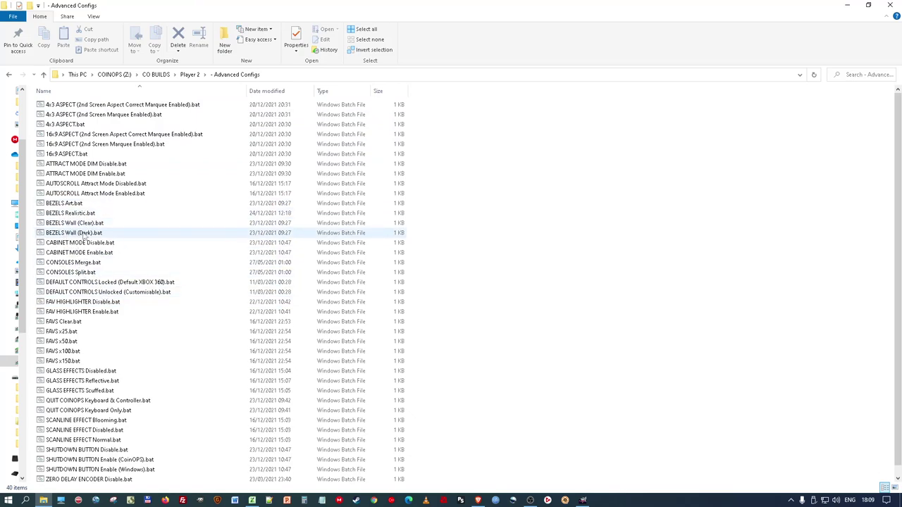
pyautogui.doubleClick(84, 233)
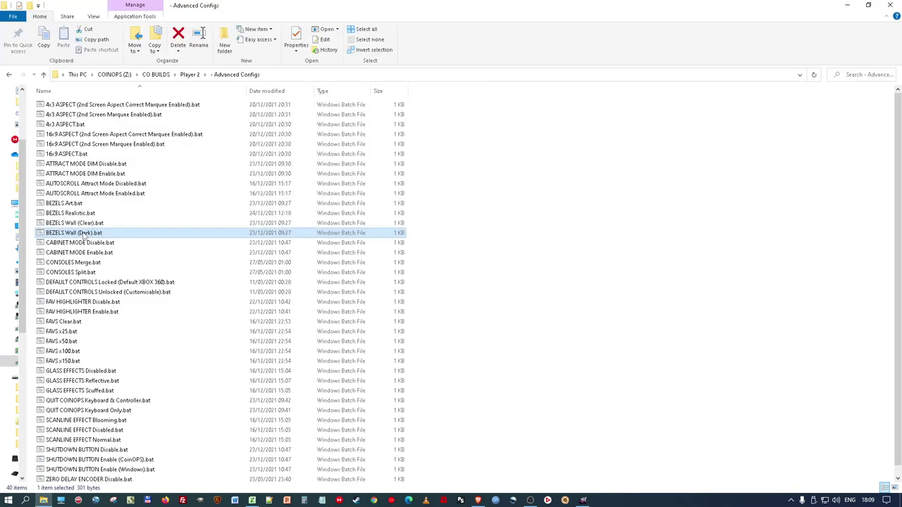
pyautogui.click(190, 74)
pyautogui.click(62, 262)
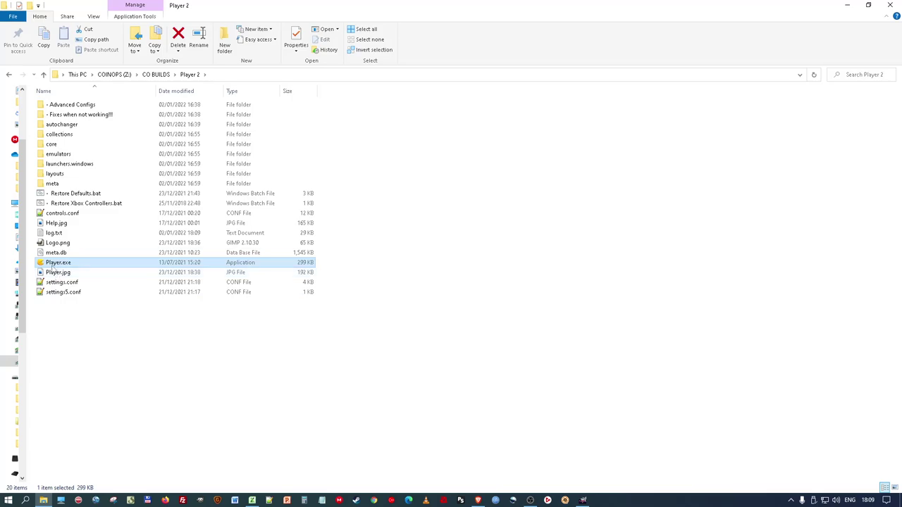
pyautogui.click(62, 274)
pyautogui.click(61, 264)
pyautogui.doubleClick(60, 264)
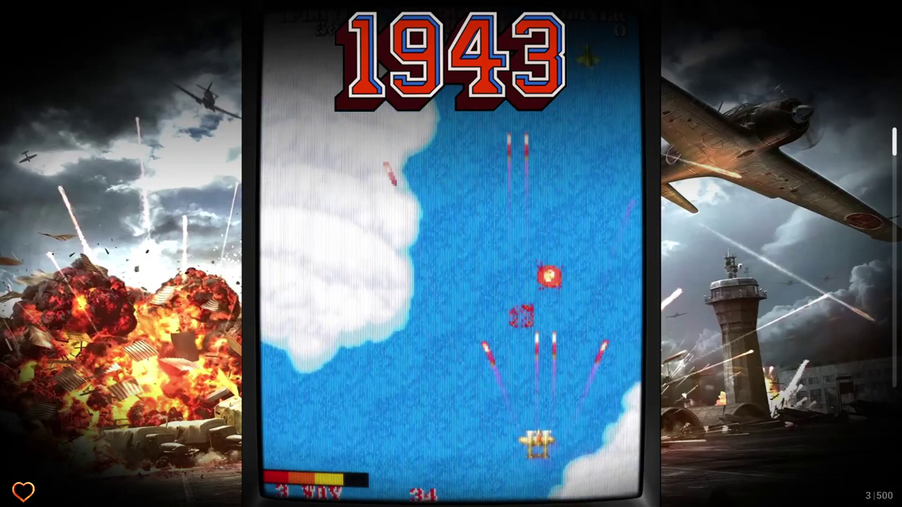
# Step: Browse the game list forward to 19XX and back to 1943 with the dark wall bezels
pyautogui.press('Right')
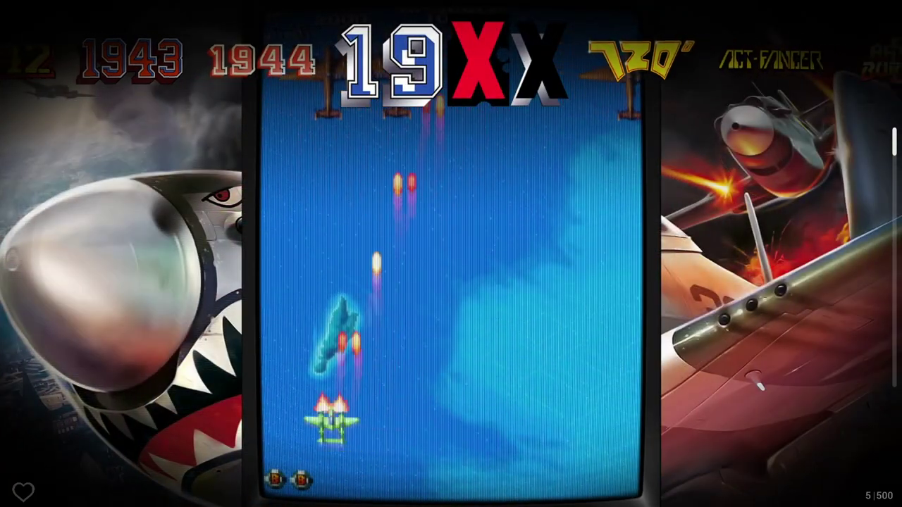
pyautogui.press('Left')
pyautogui.press('Left')
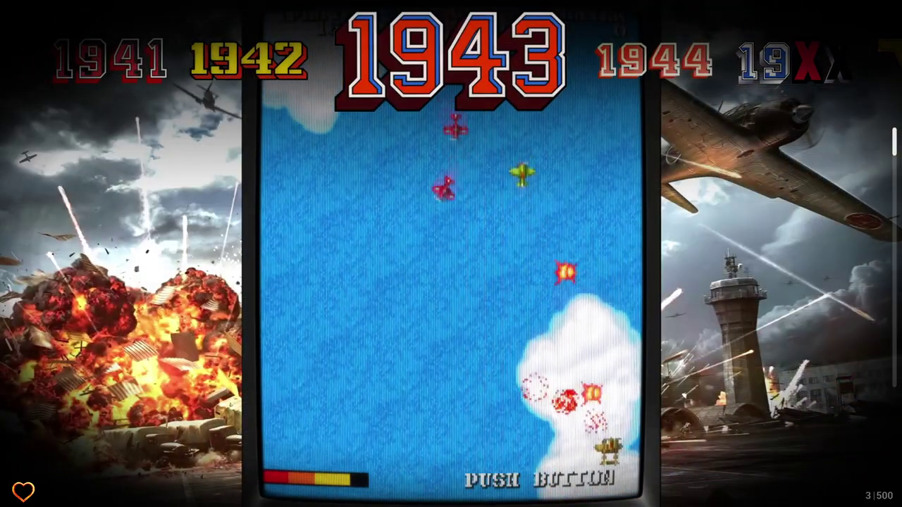